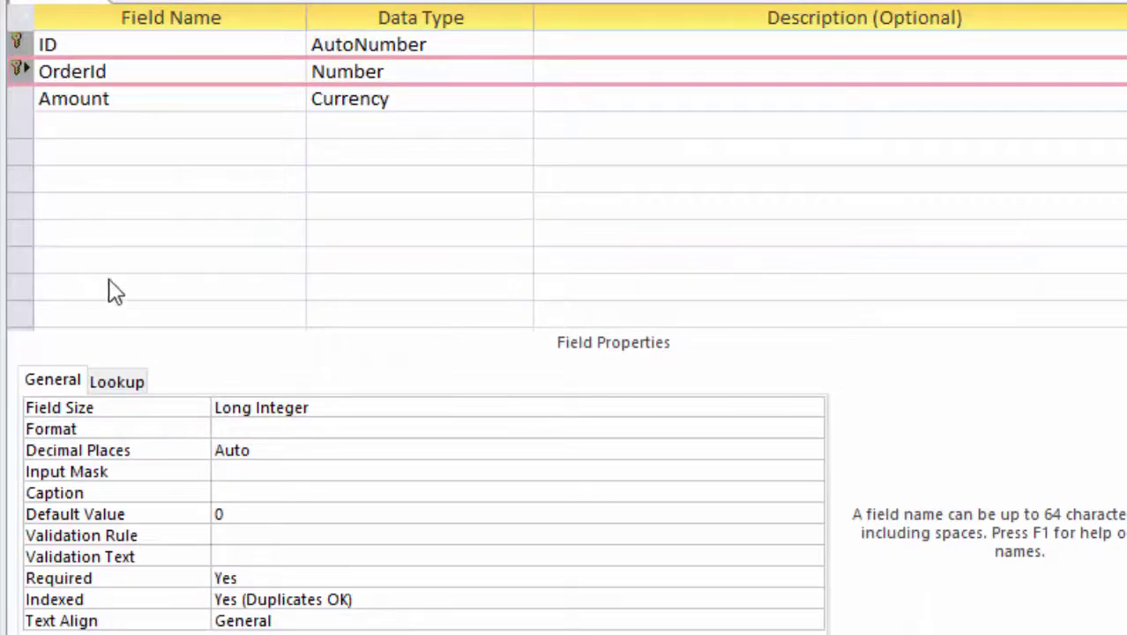
Step: Select the ID and OrderId rows together so they can form the composite primary key
drag(17, 44, 5, 64)
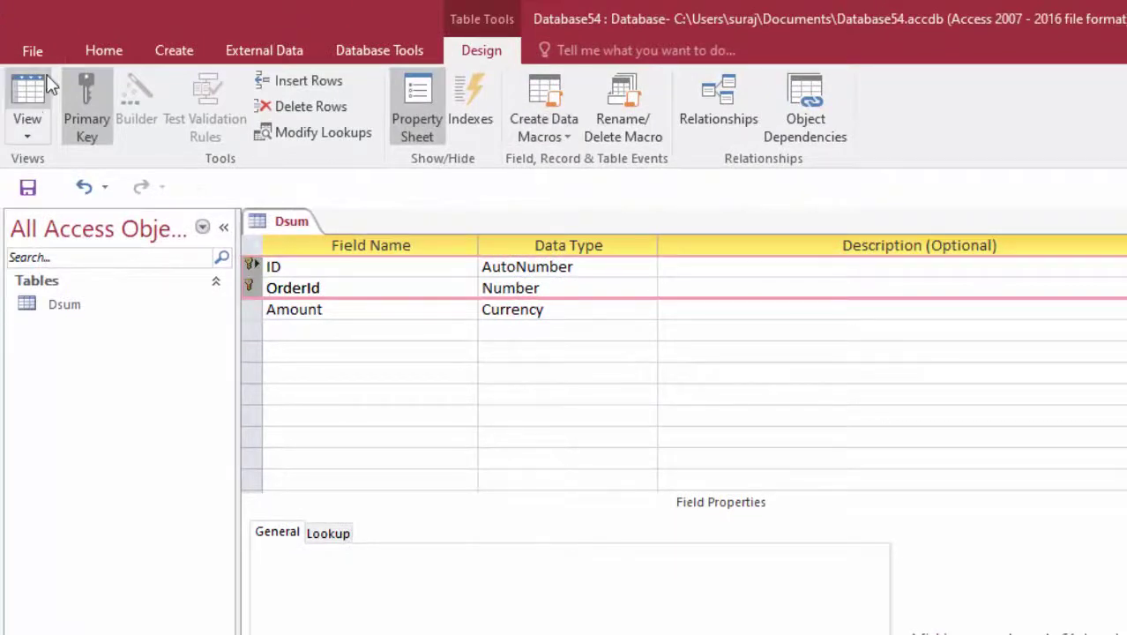
Step: Save the table, switch to Datasheet view, and enter records 101 at 6000 and 102 at 5,000
click(30, 104)
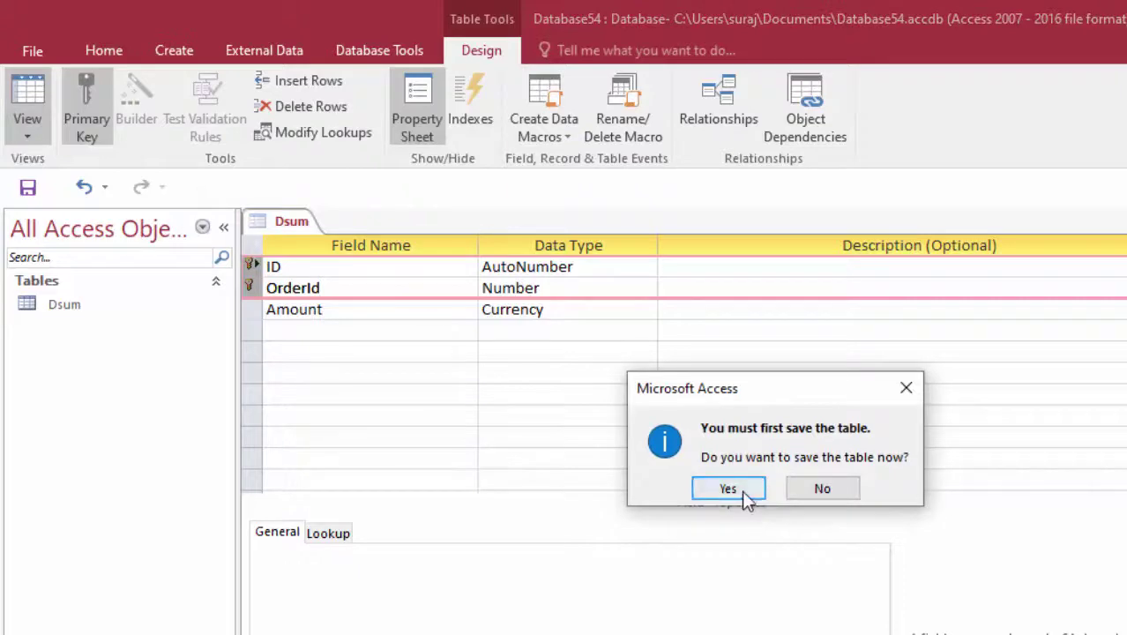
click(743, 492)
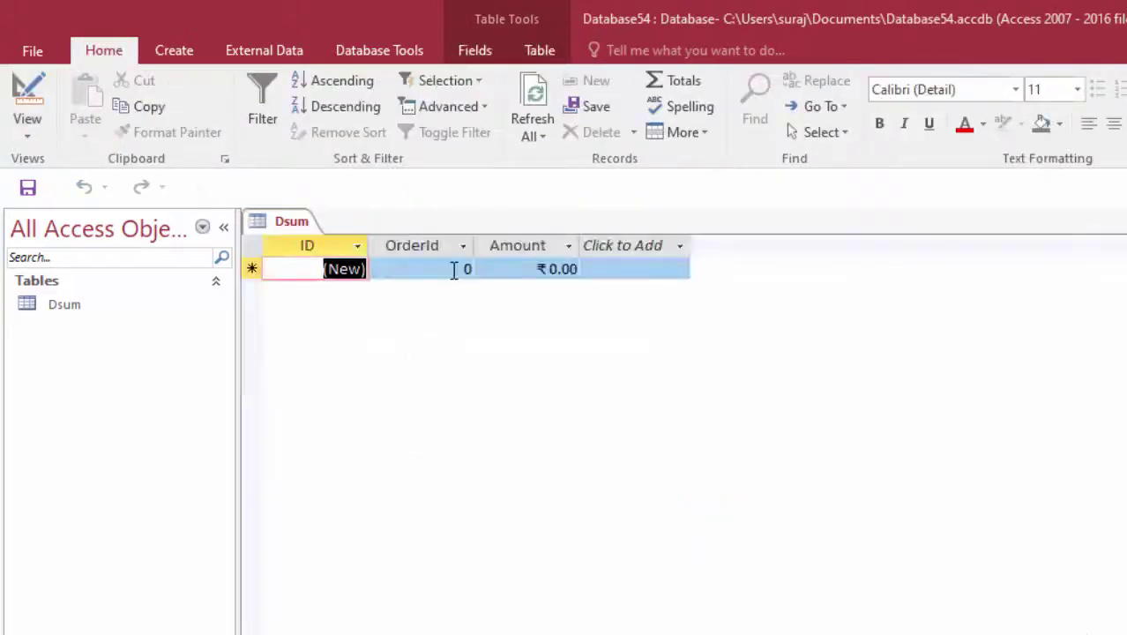
click(452, 268)
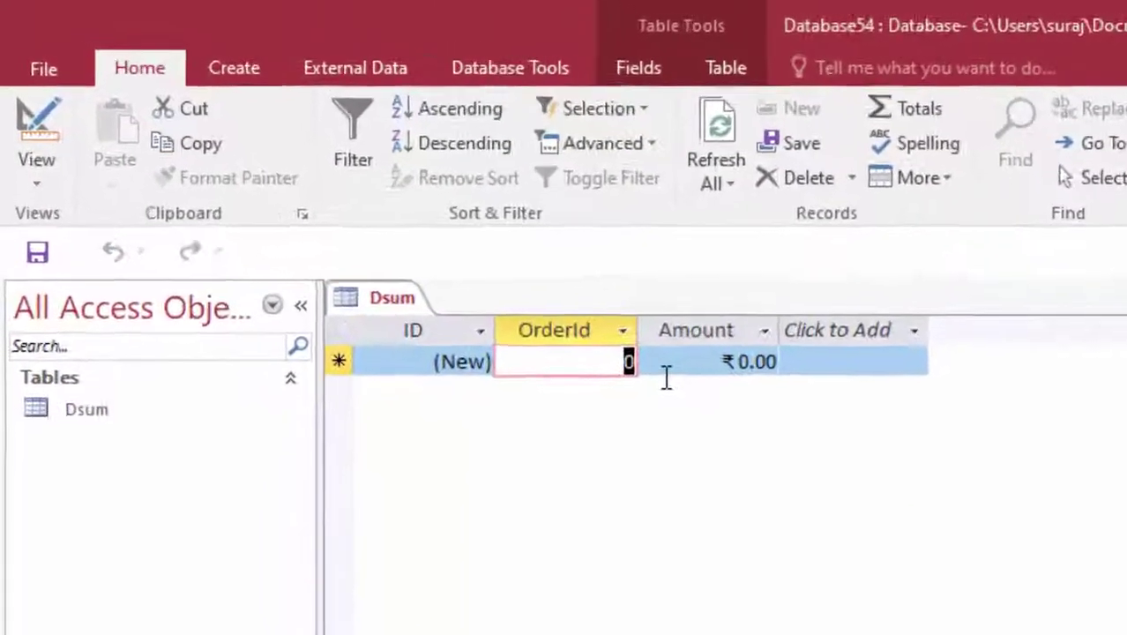
text(1)
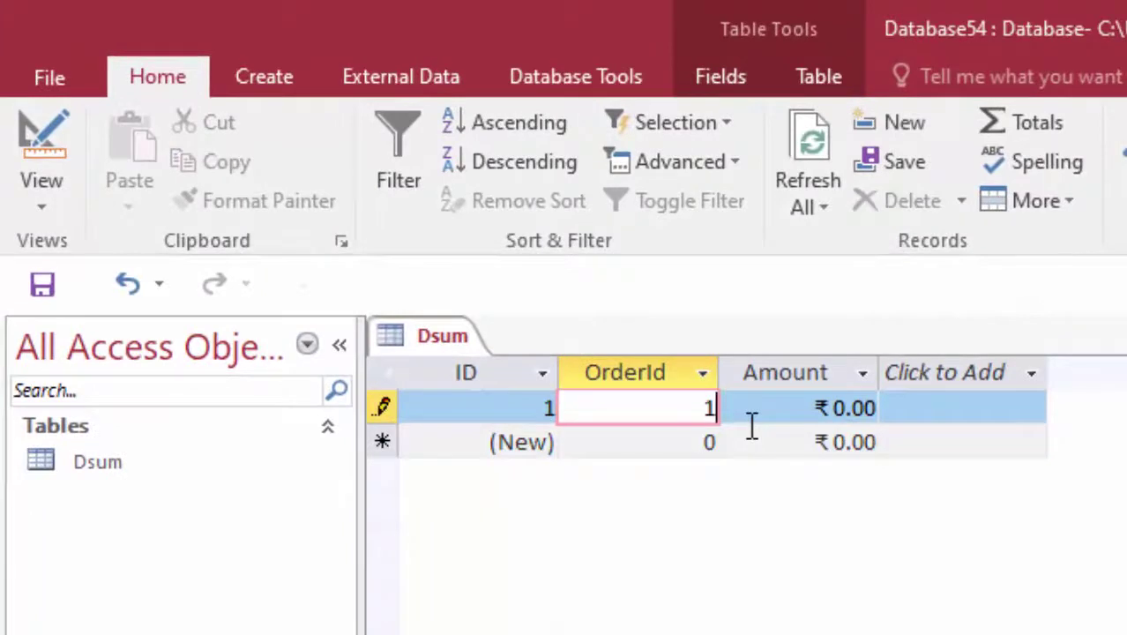
text(01)
key(Tab)
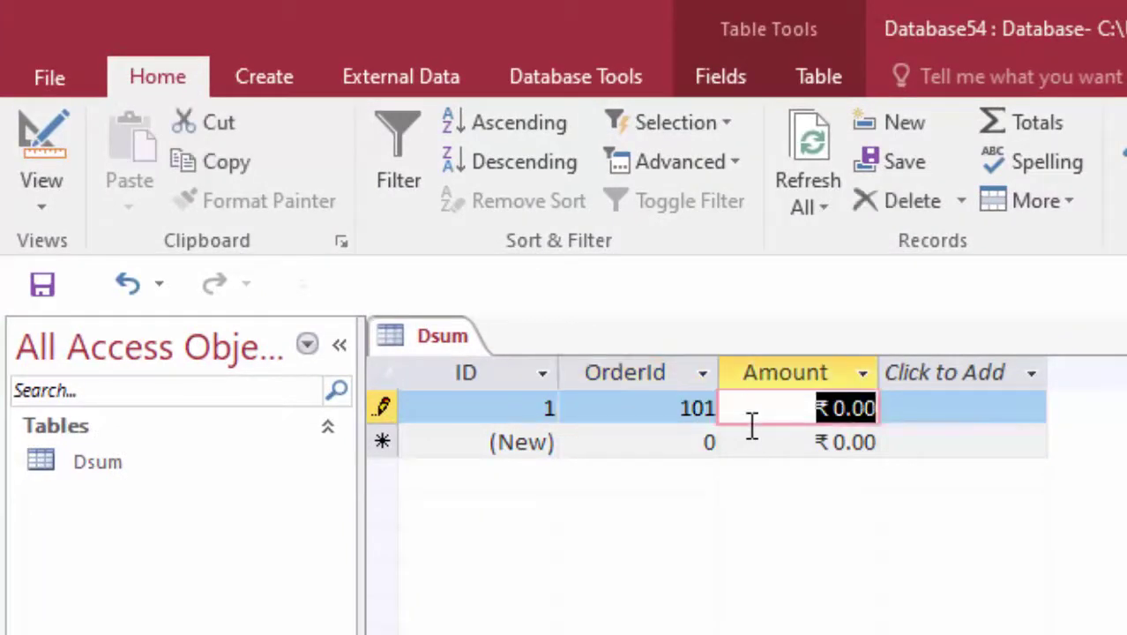
text(600)
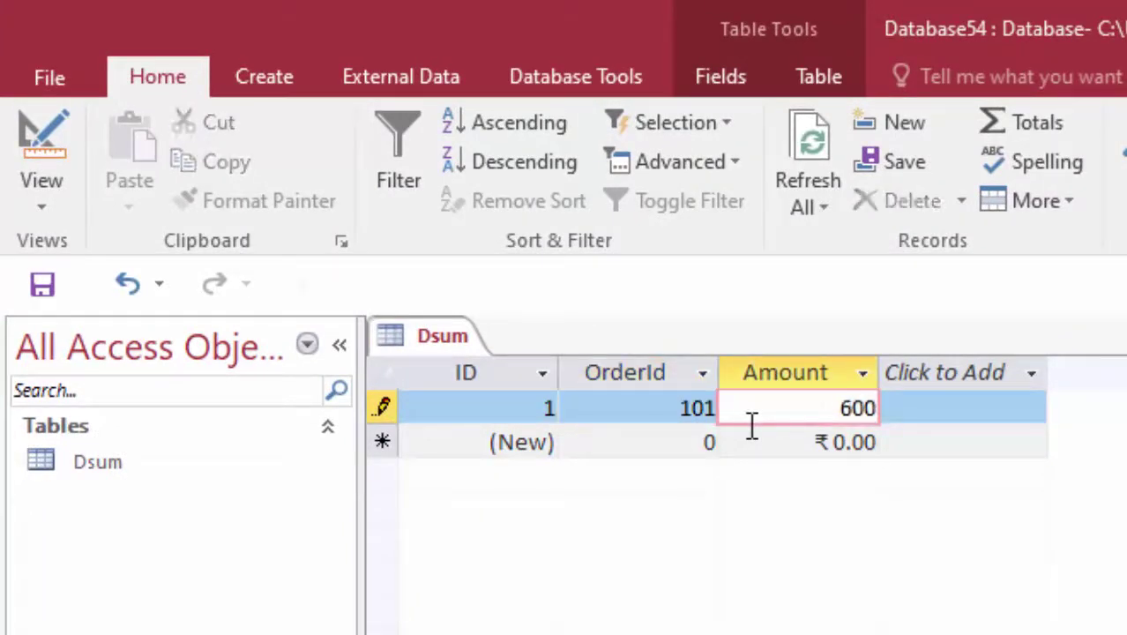
text(0)
key(Tab)
key(Tab)
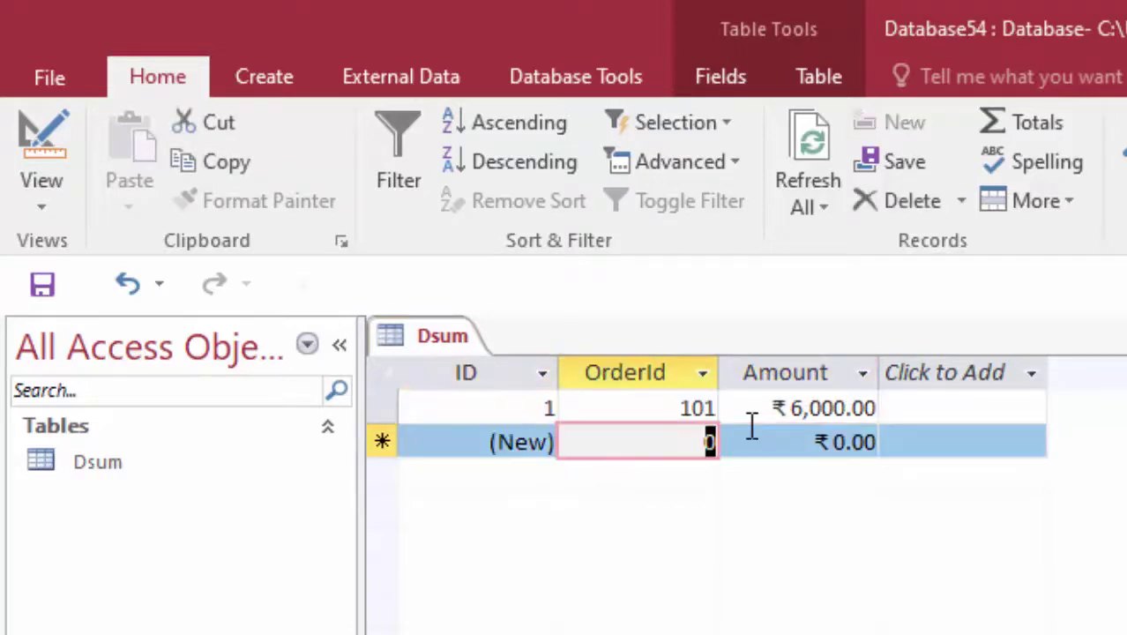
text(10)
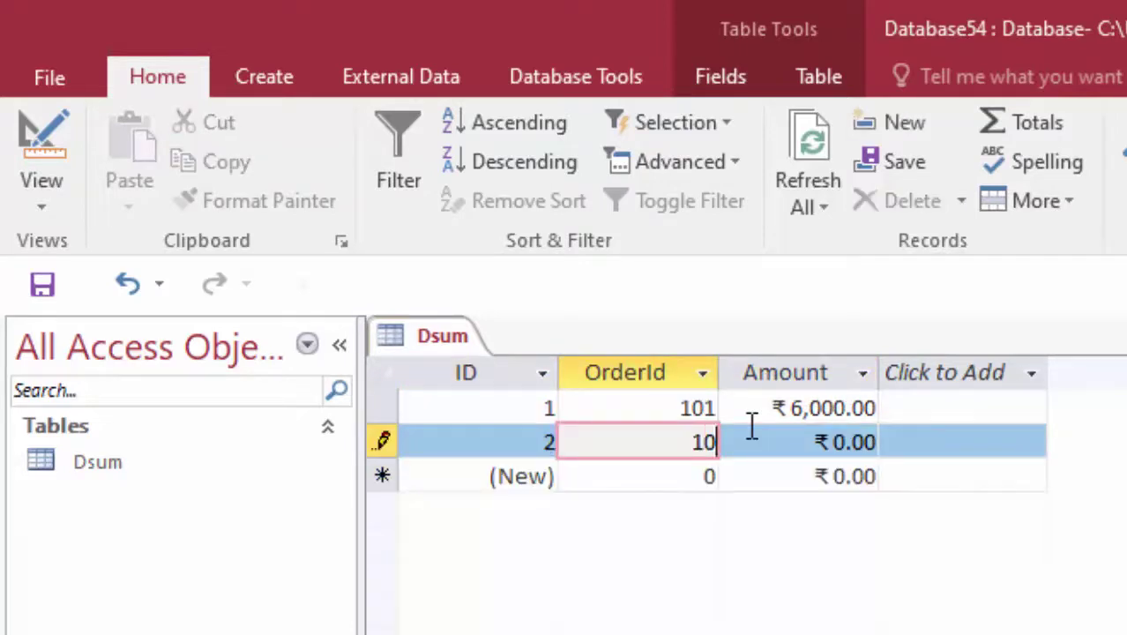
text(2)
key(Tab)
text(5)
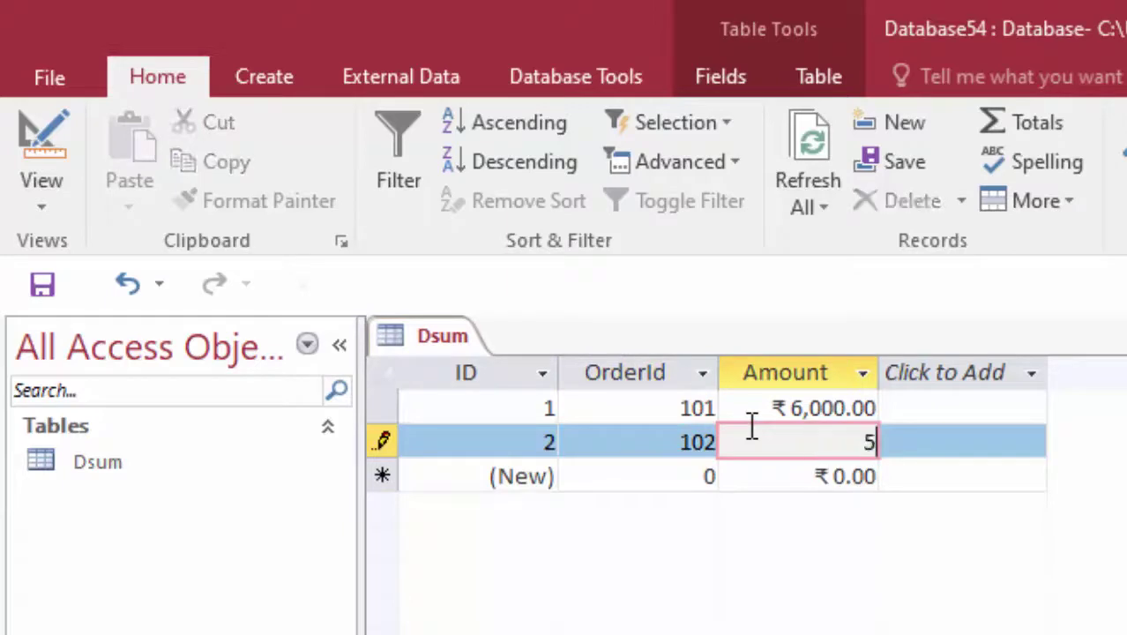
text(,000)
key(Tab)
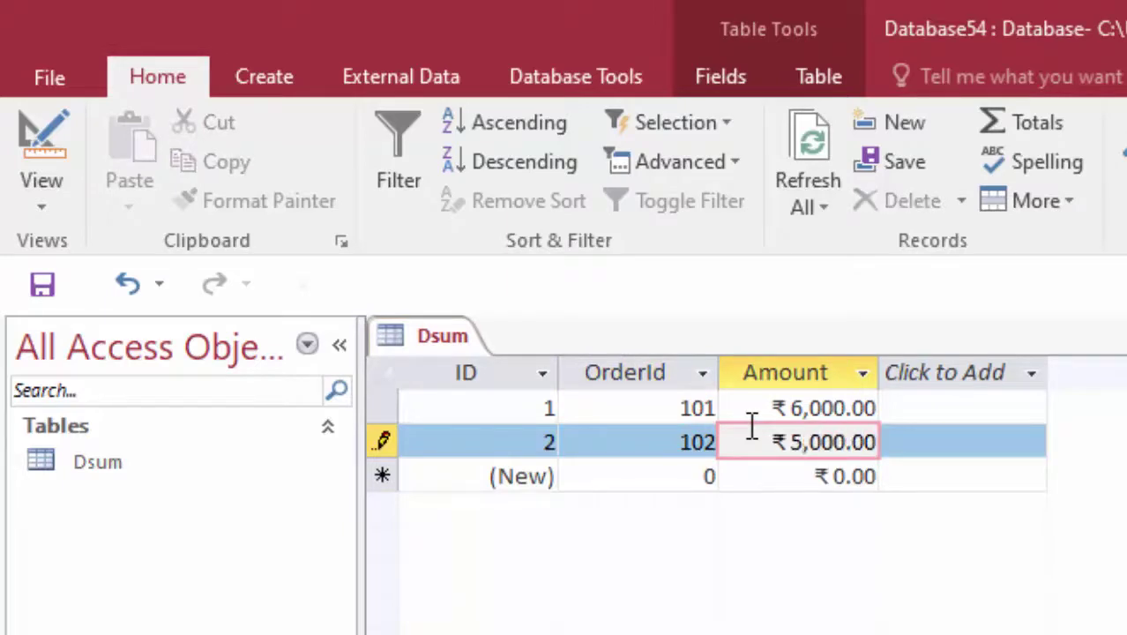
Step: Enter records with OrderId 103 at 6700 and OrderId 101 at 7000
key(Tab)
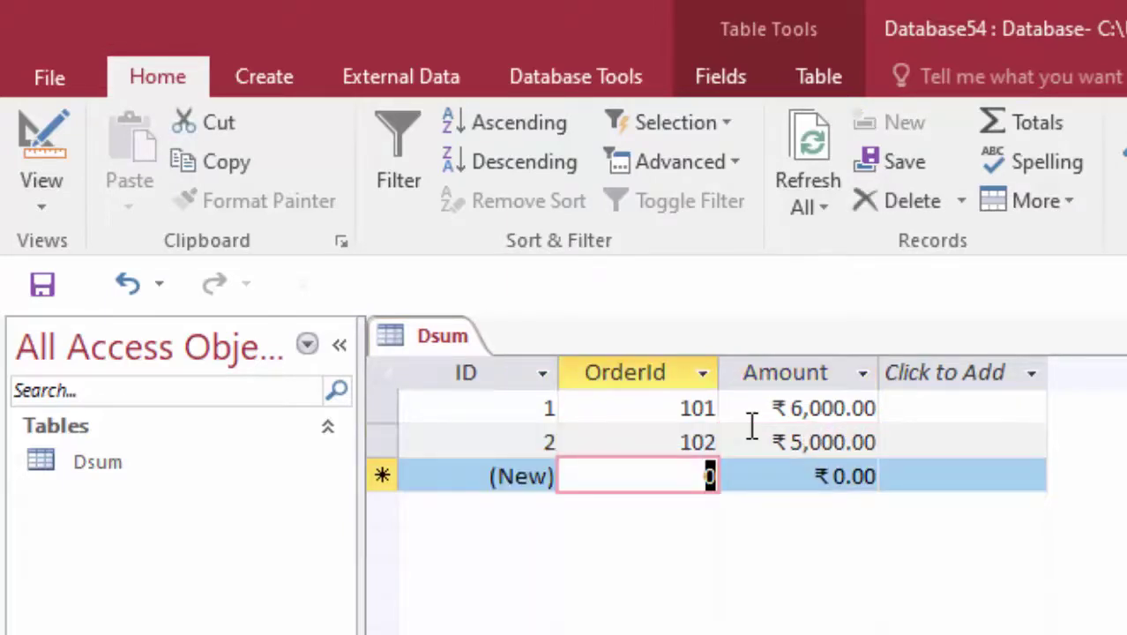
text(103)
key(Tab)
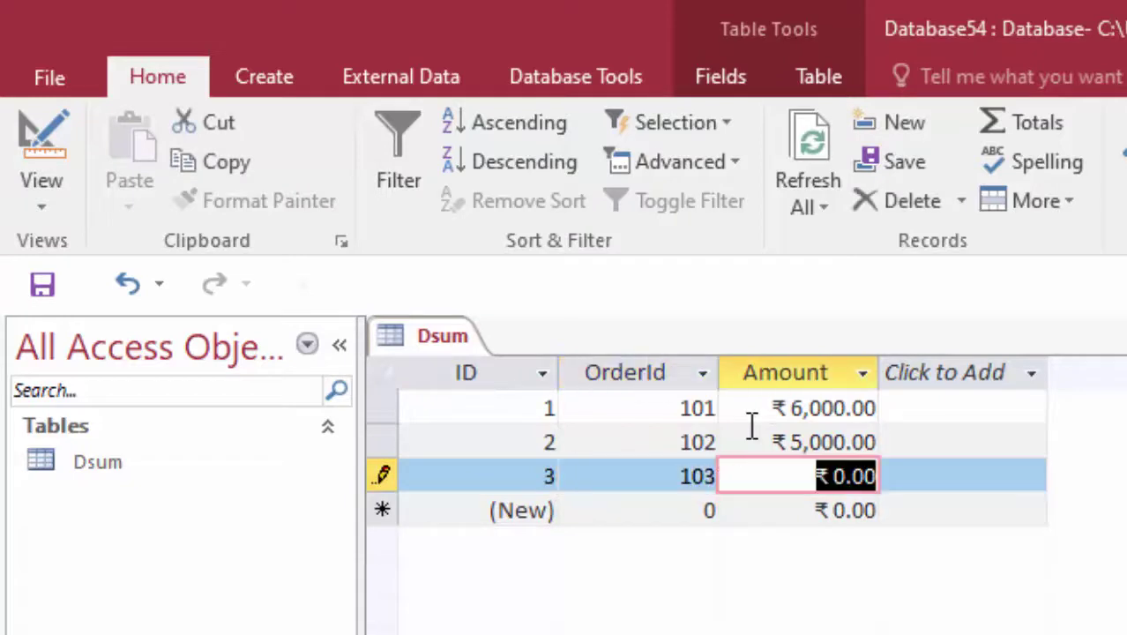
text(67)
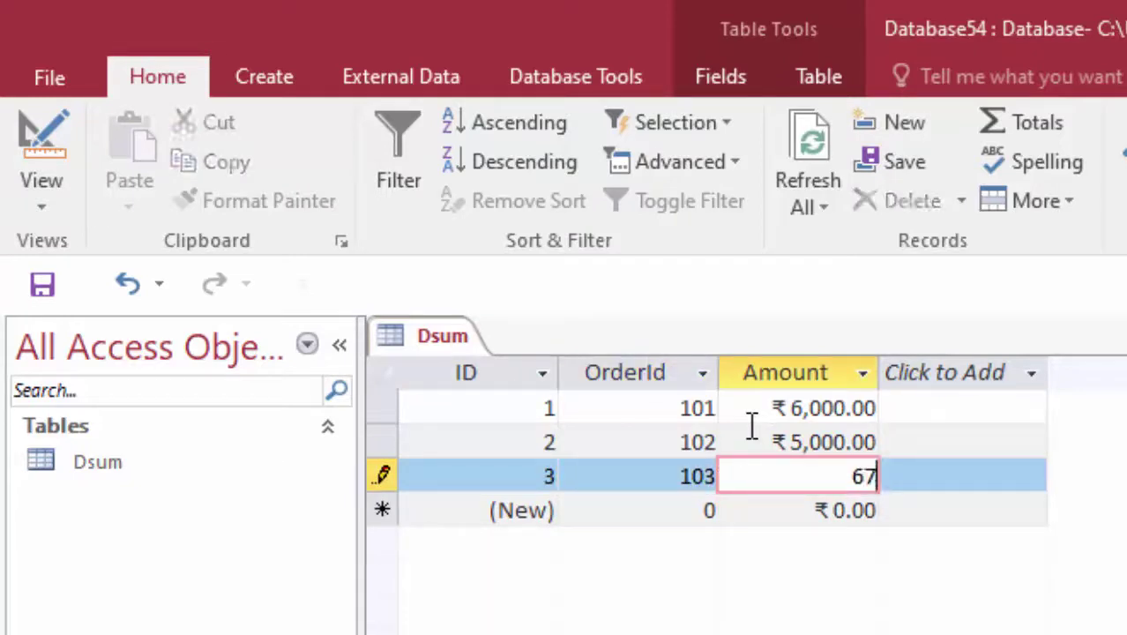
text(00)
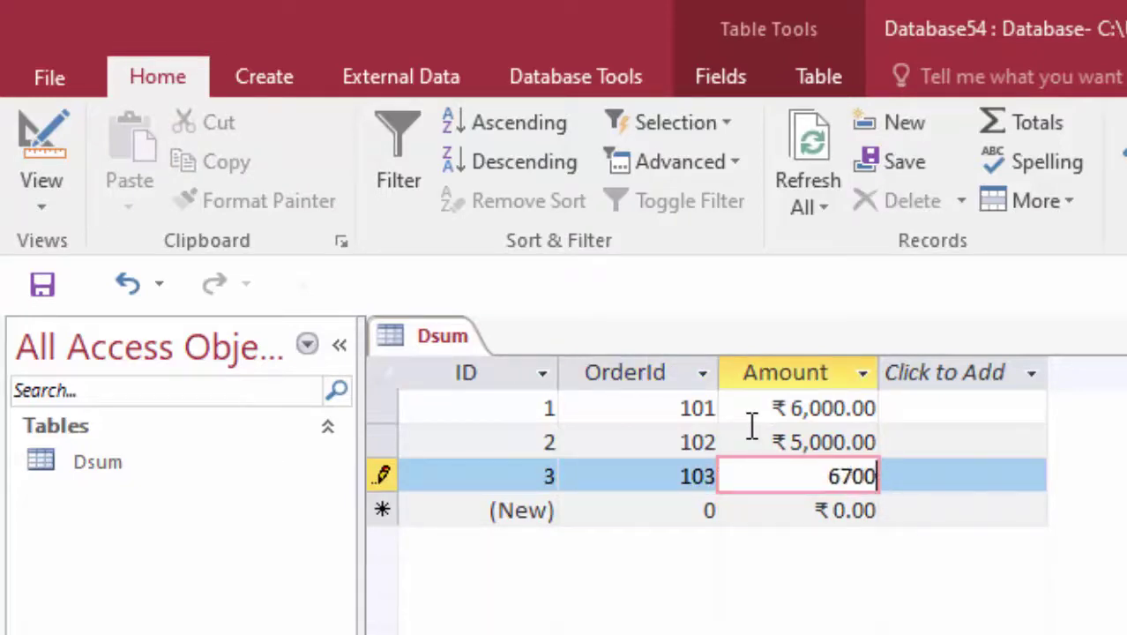
key(Tab)
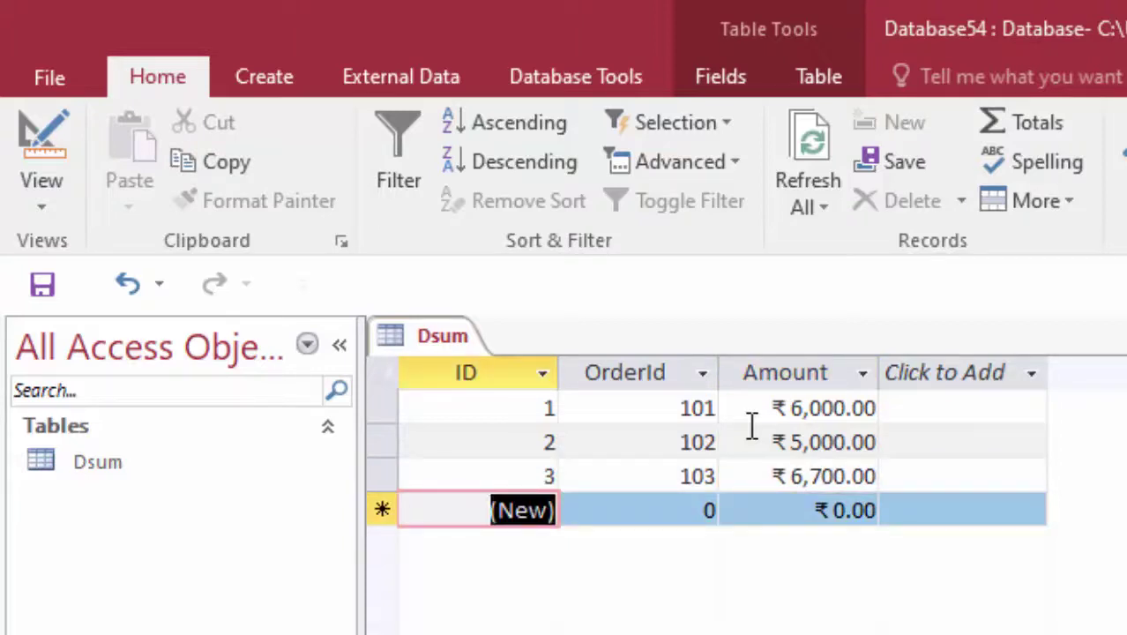
key(Tab)
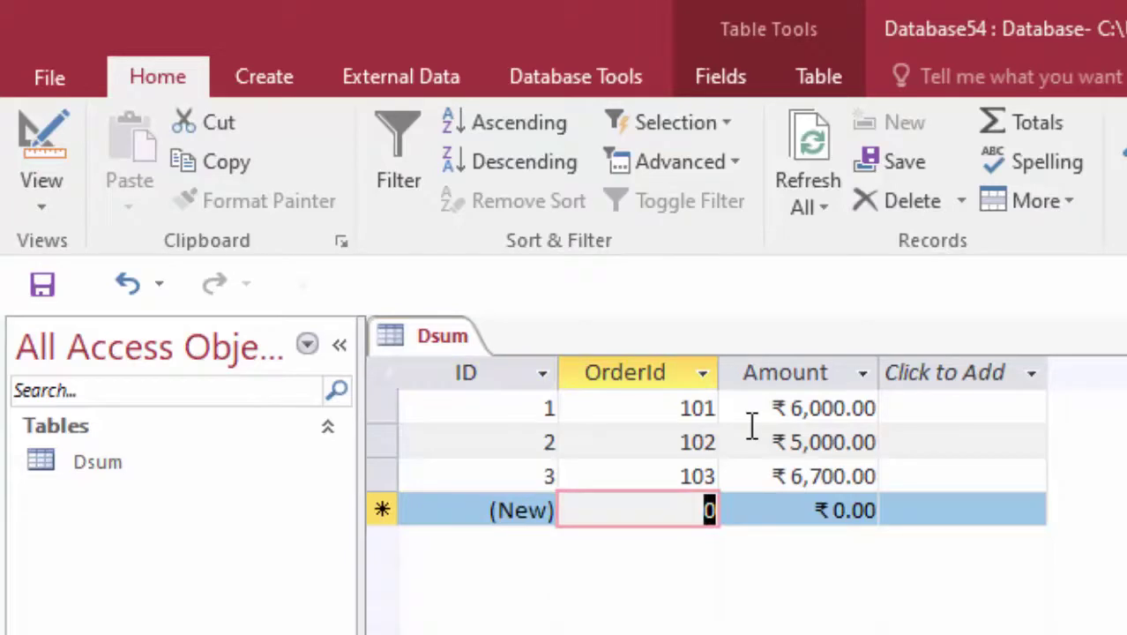
text(1)
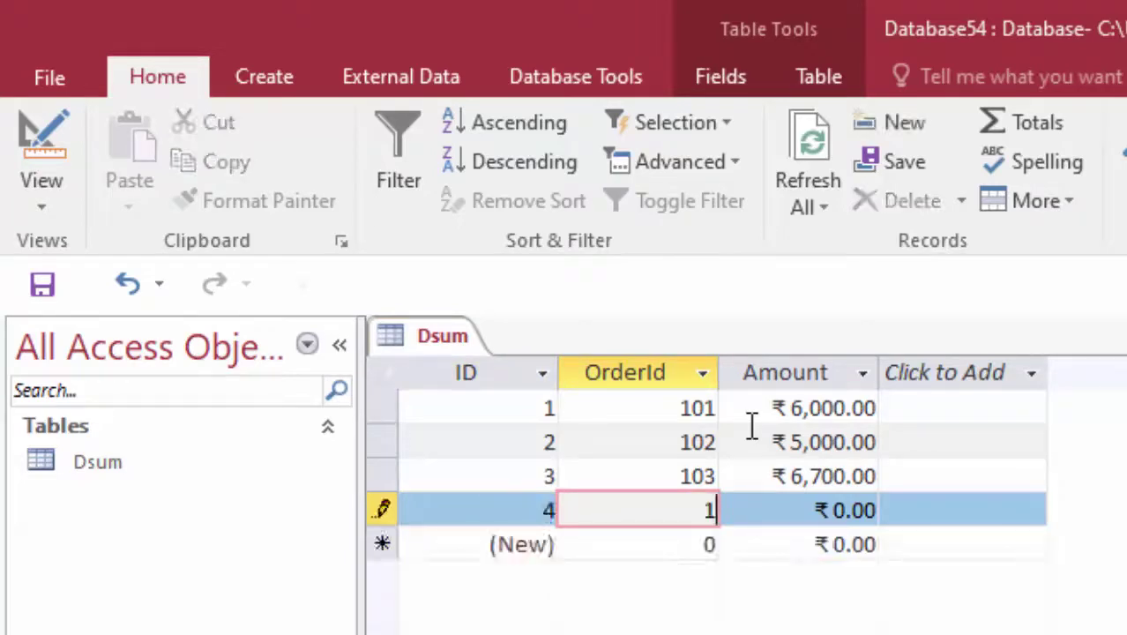
text(01)
key(Tab)
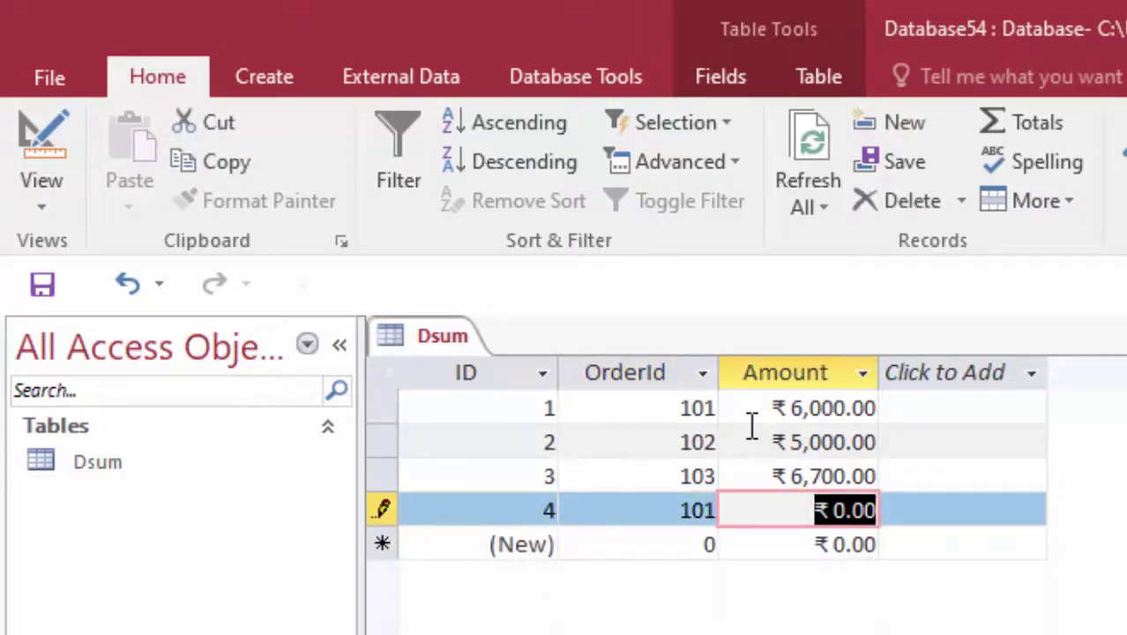
text(7000)
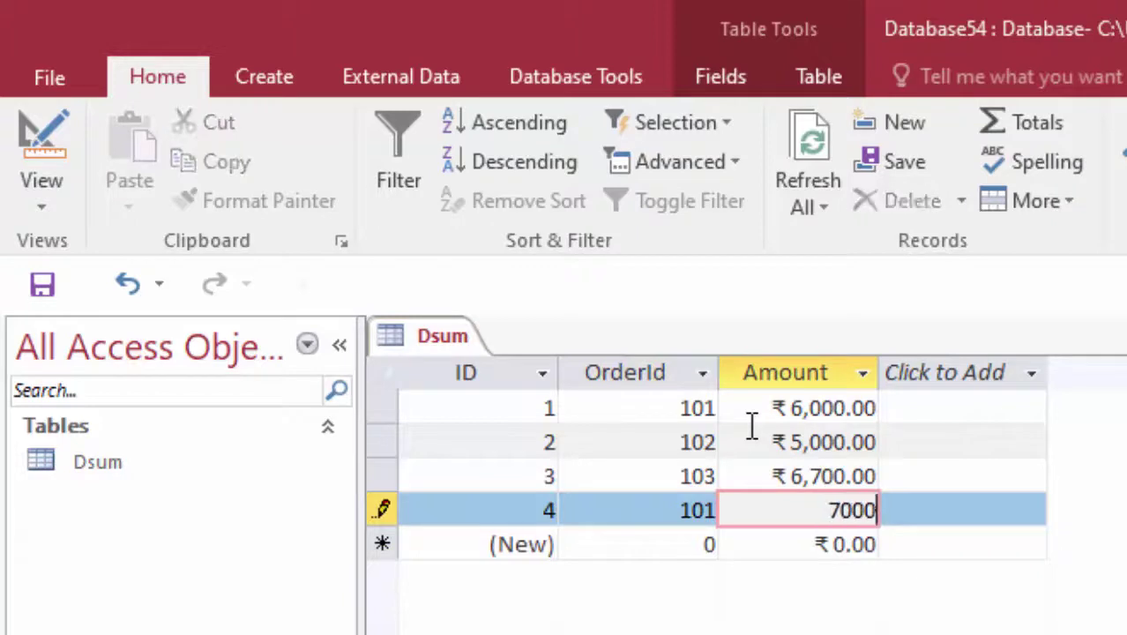
key(Tab)
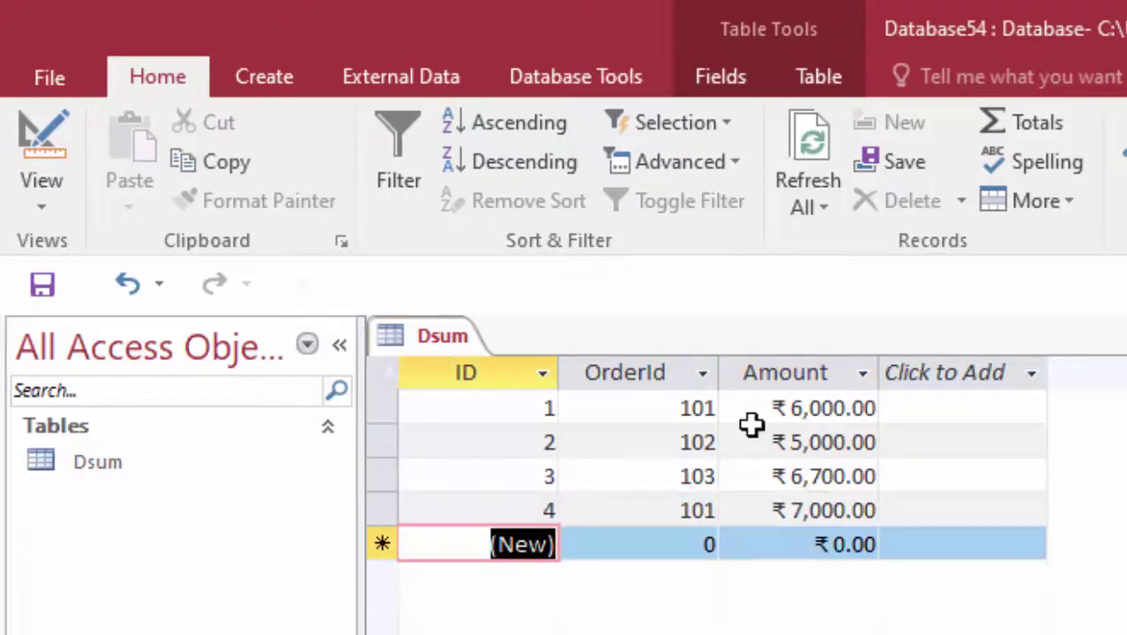
Step: Enter OrderId 103 at 700 and a sixth record, OrderId 101 at ₹6,000.00
key(Tab)
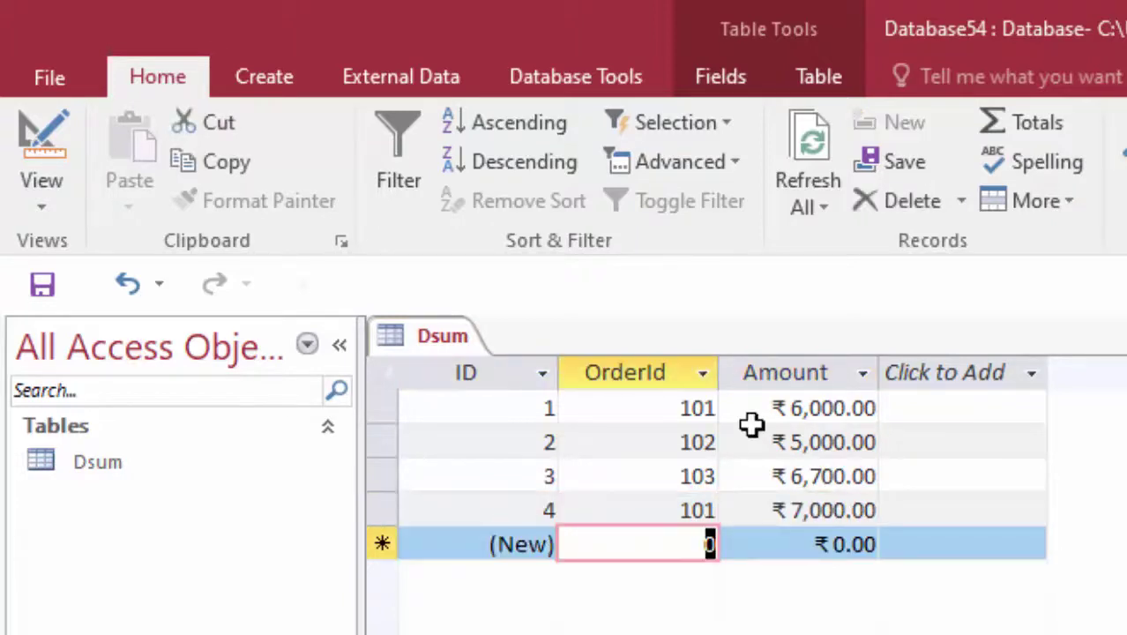
text(103)
key(Tab)
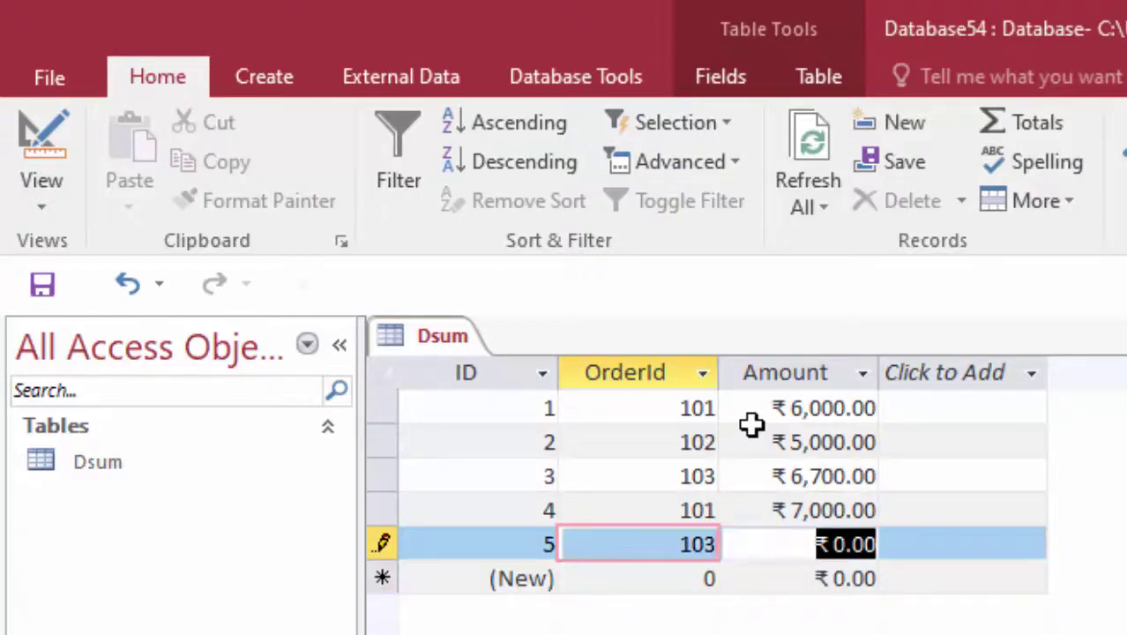
text(7)
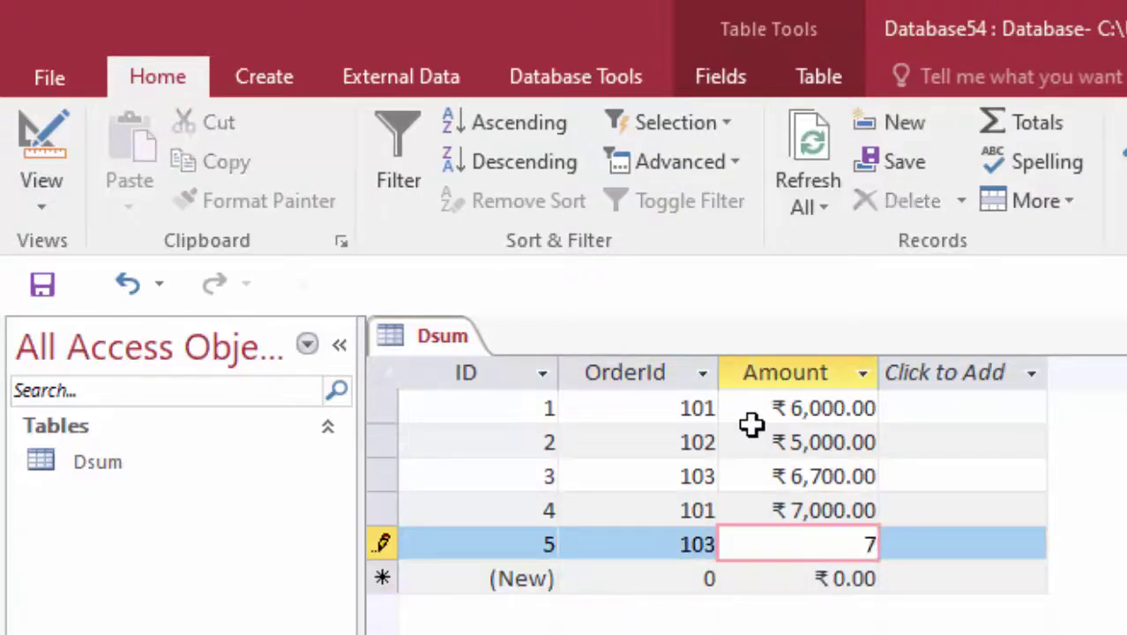
text(00)
key(Tab)
key(Tab)
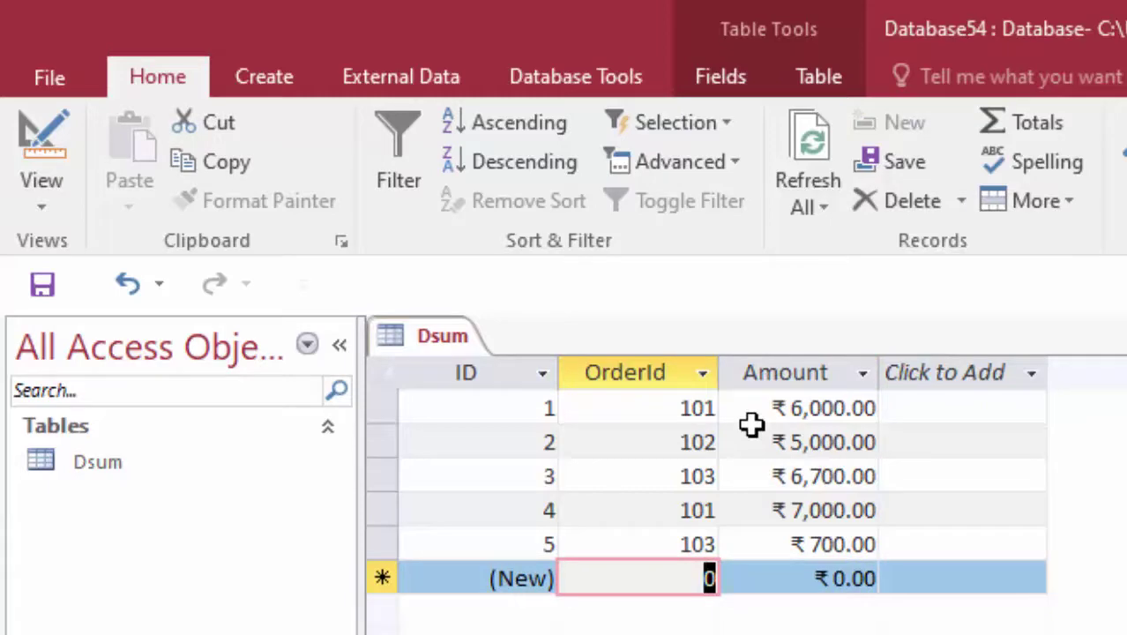
text(101)
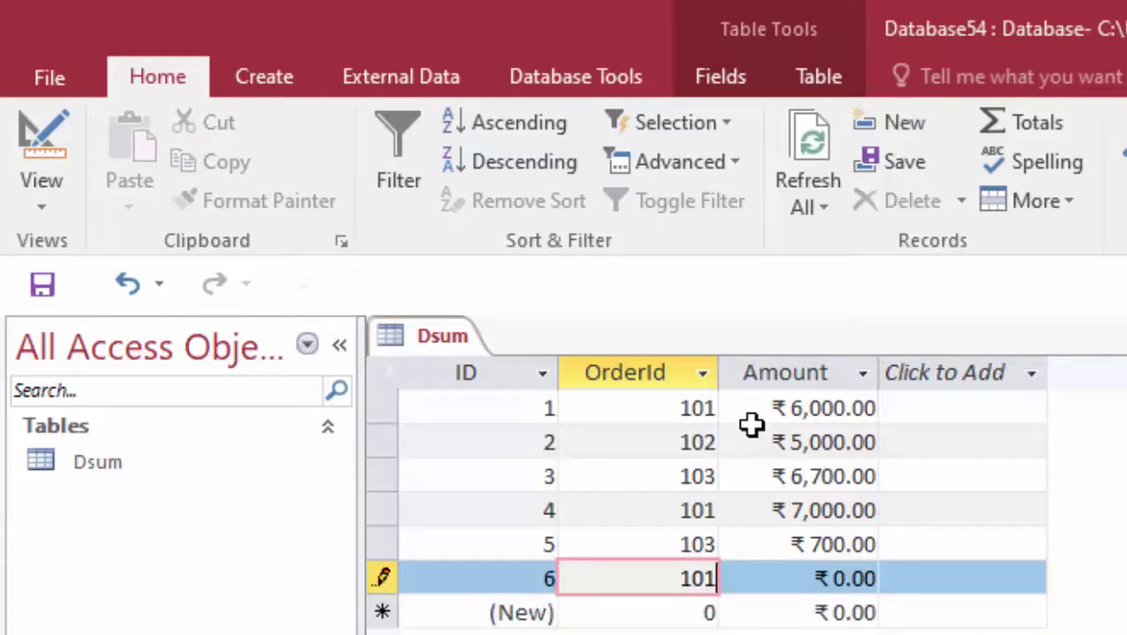
key(Tab)
text(6)
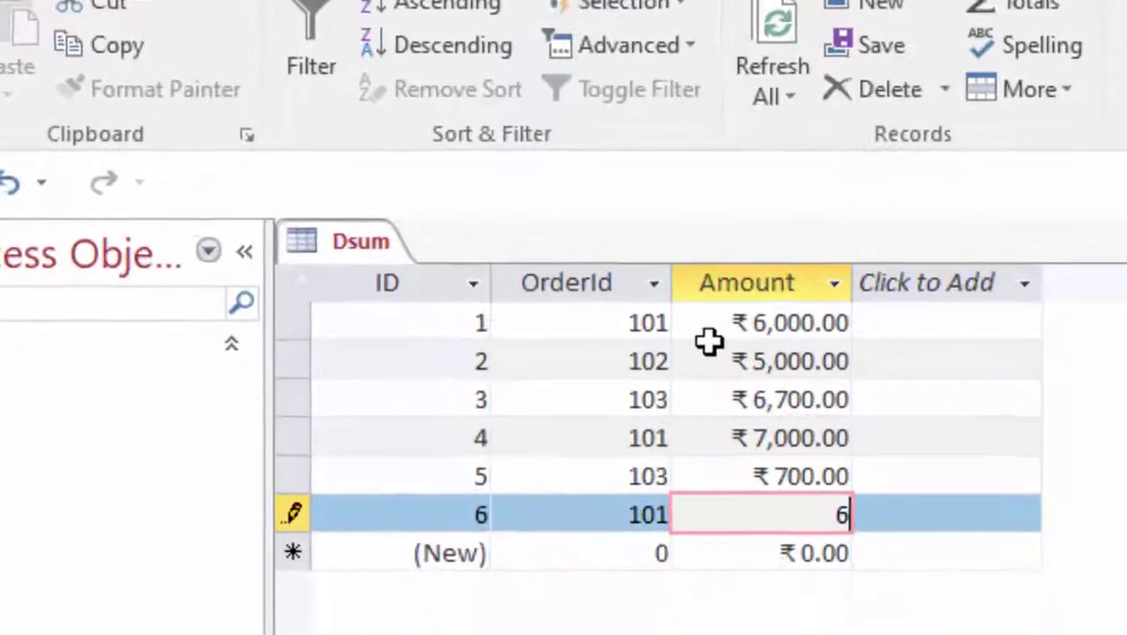
text(000)
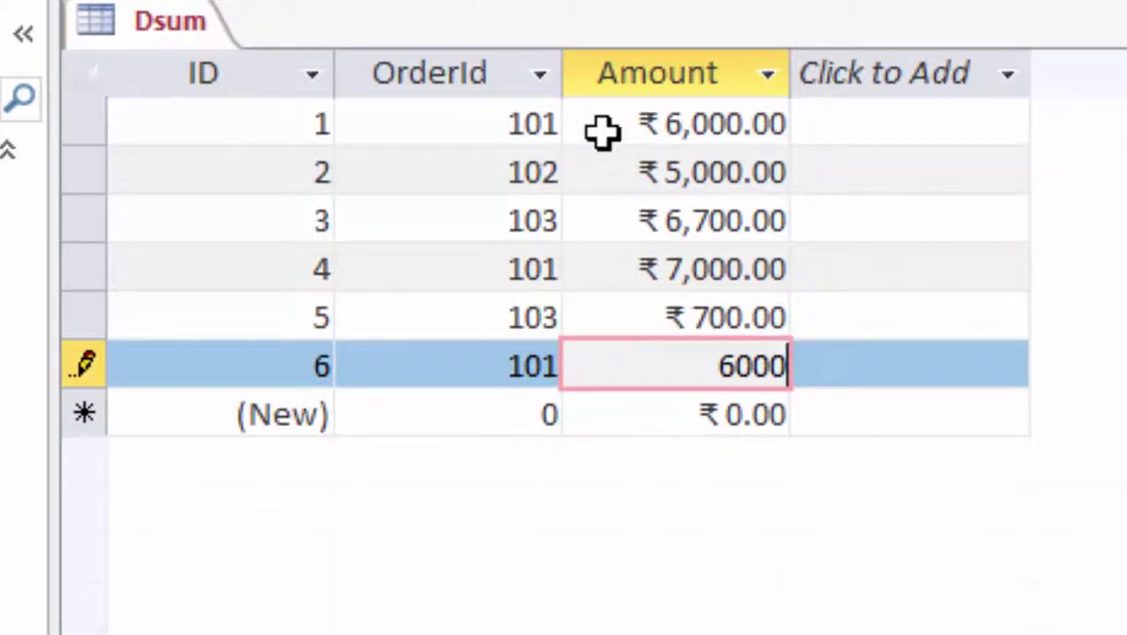
click(654, 416)
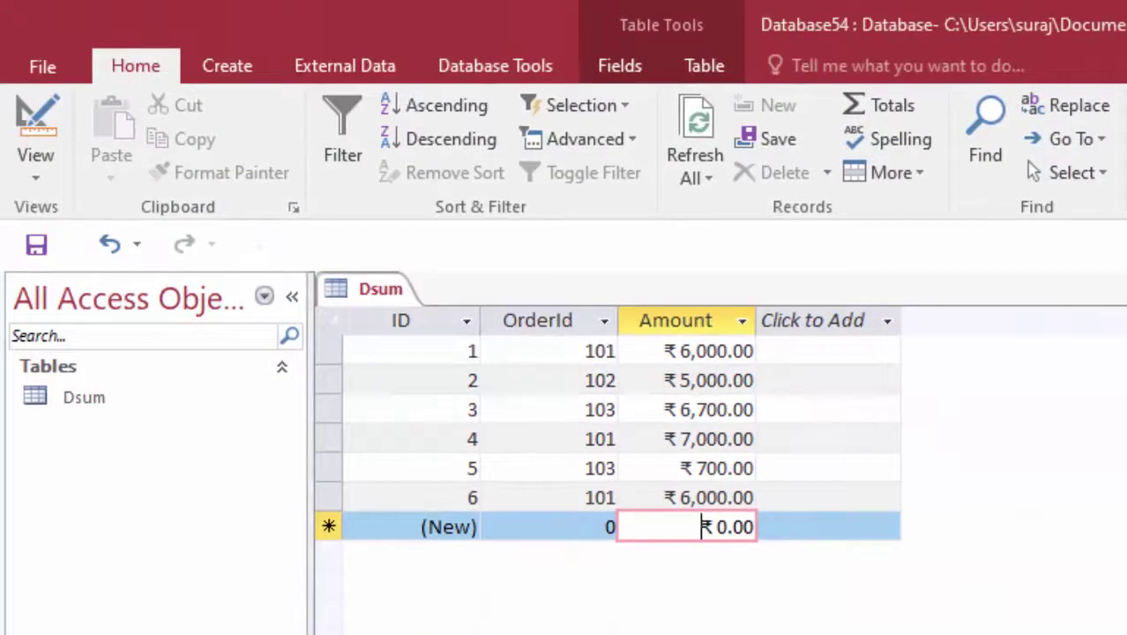
Step: Create a form from the Dsum table, switch it to Design View, and select the ID text box
click(231, 63)
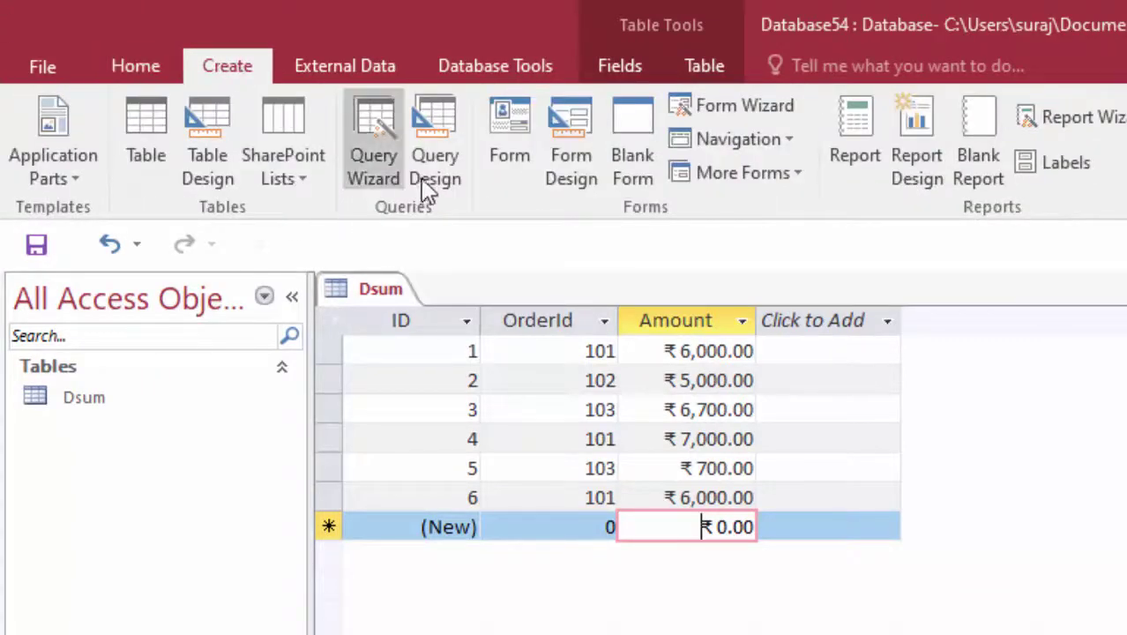
click(519, 124)
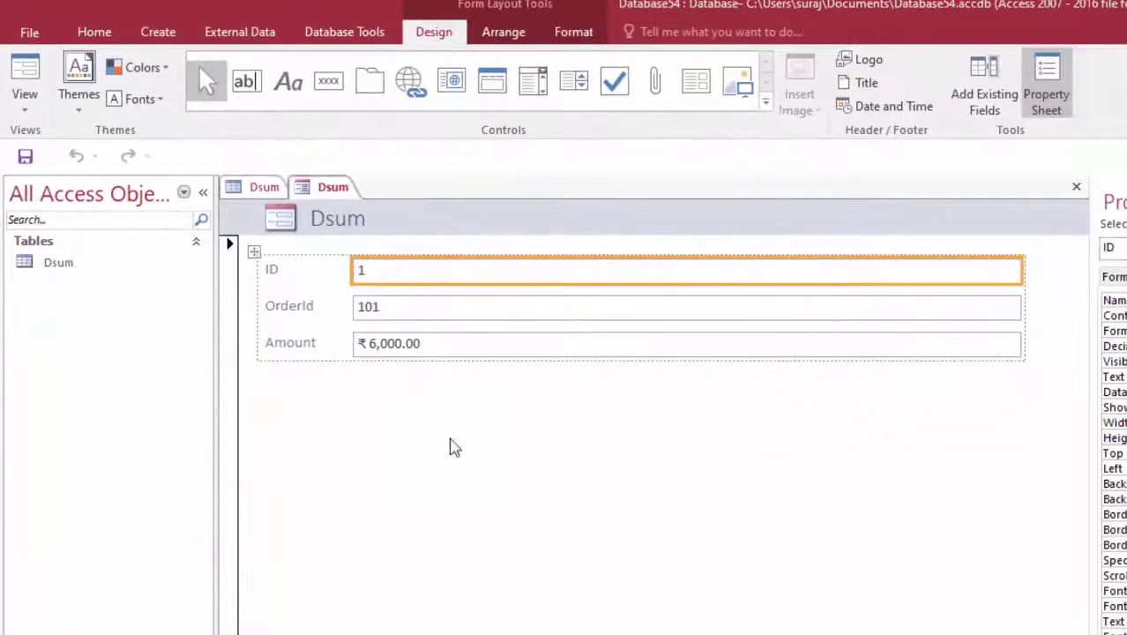
click(24, 99)
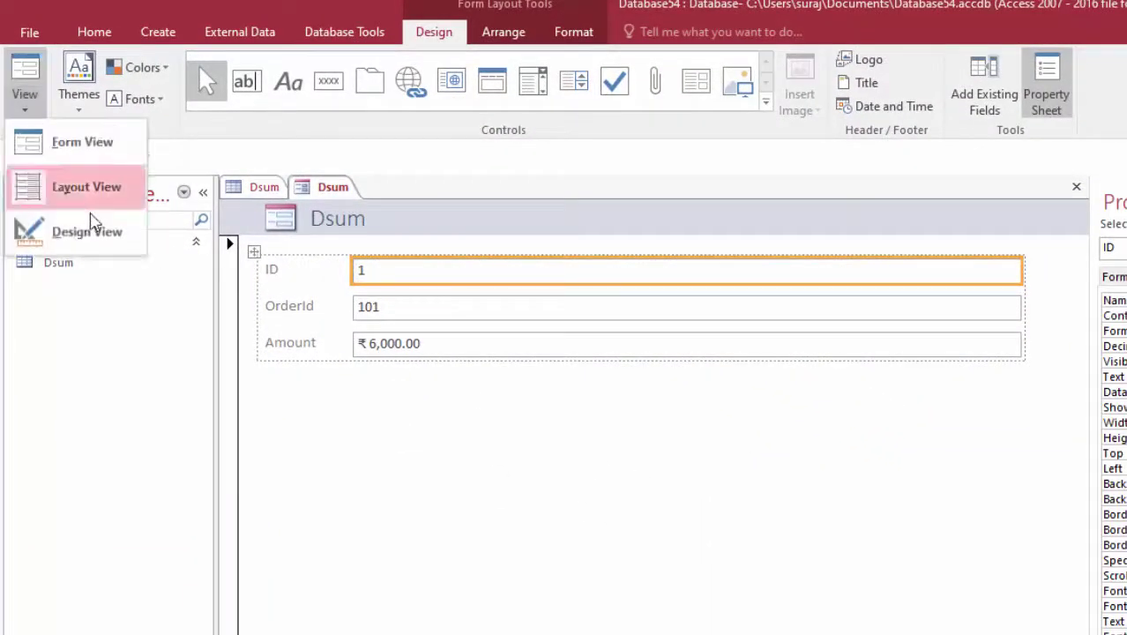
click(35, 141)
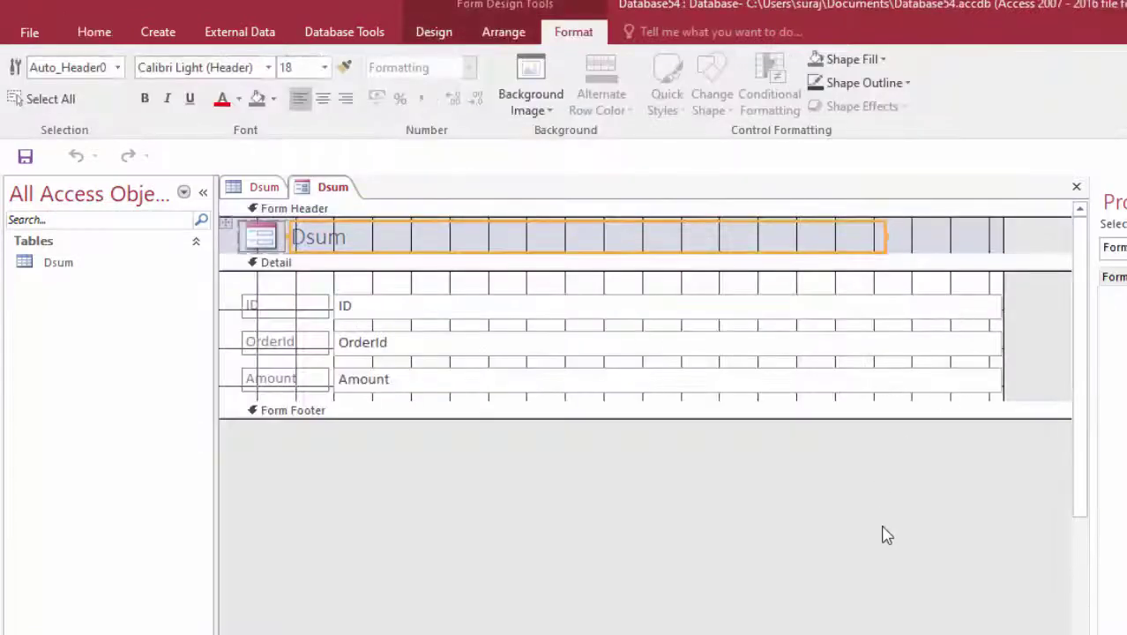
click(942, 311)
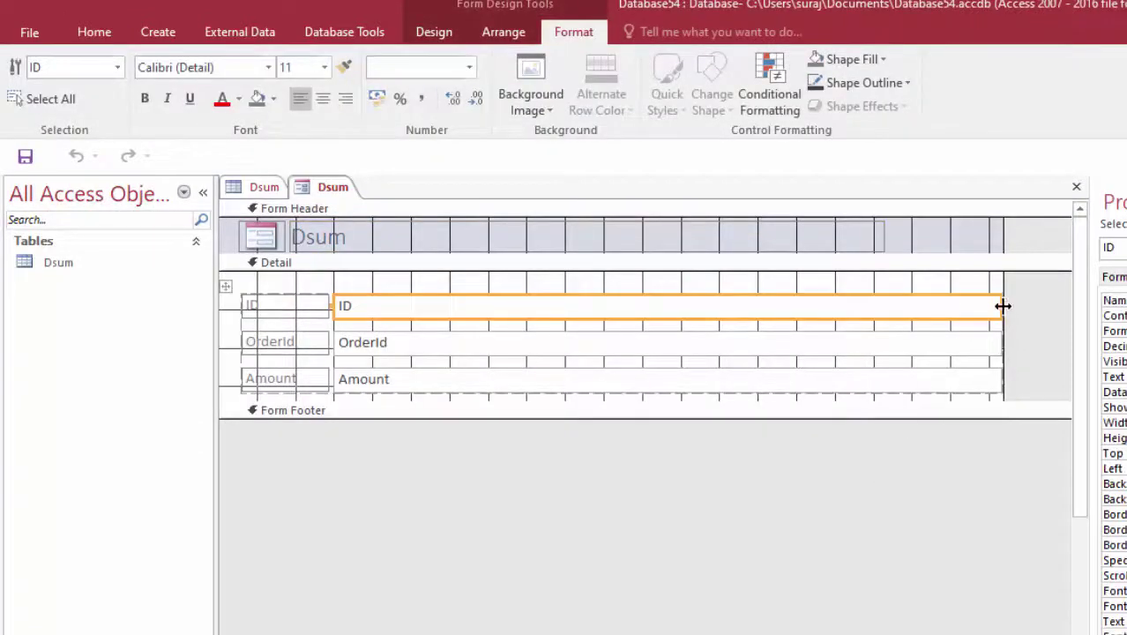
Step: Narrow the ID, OrderId and Amount text boxes and drag the Form Footer down to enlarge Detail
mouse_move(1002, 309)
mouse_down()
mouse_move(861, 330)
mouse_move(555, 331)
mouse_up()
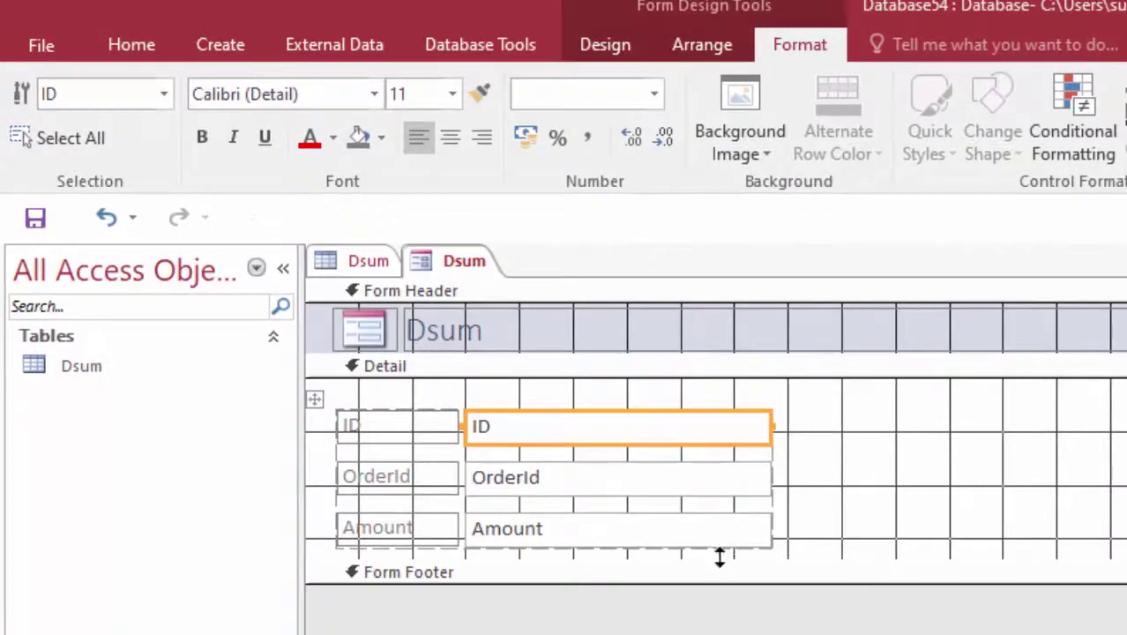
key(ctrl+a)
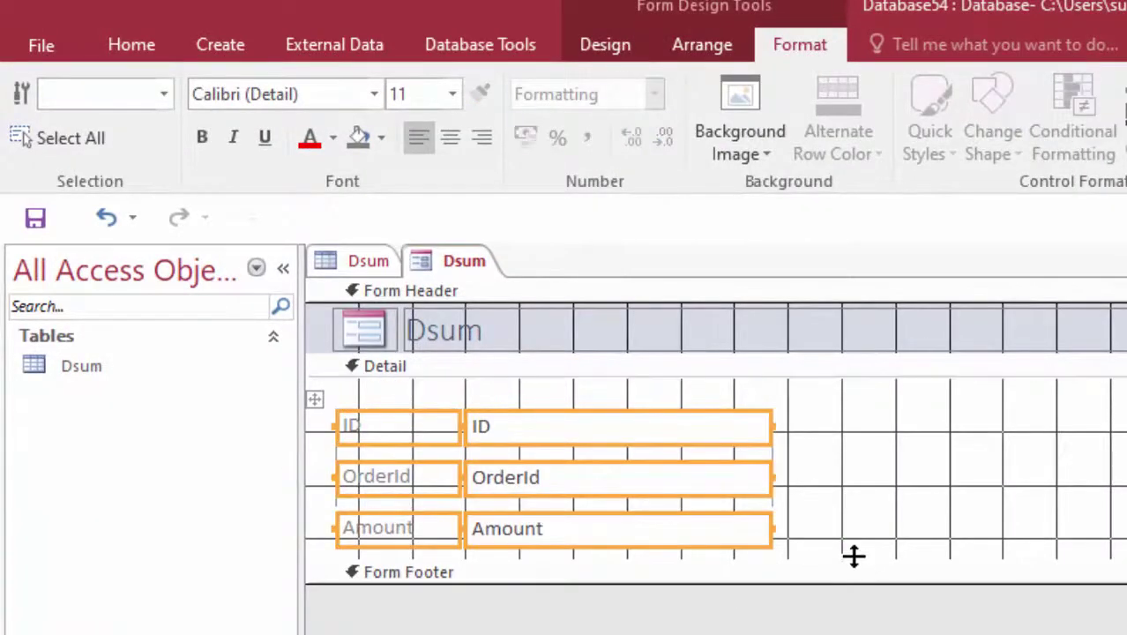
drag(855, 558, 856, 630)
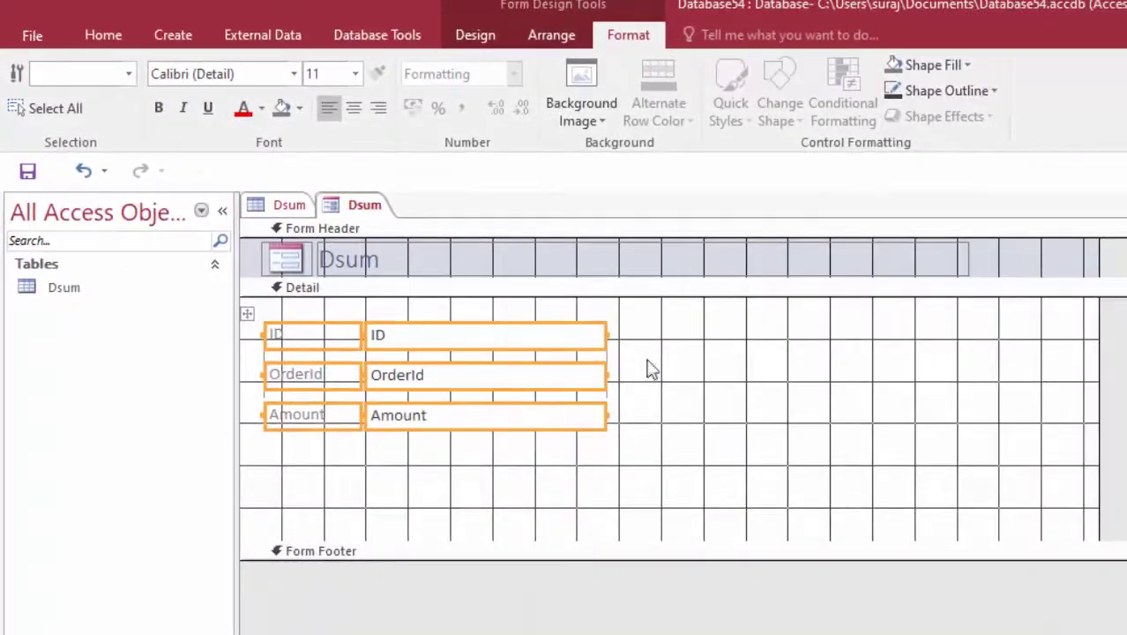
click(838, 509)
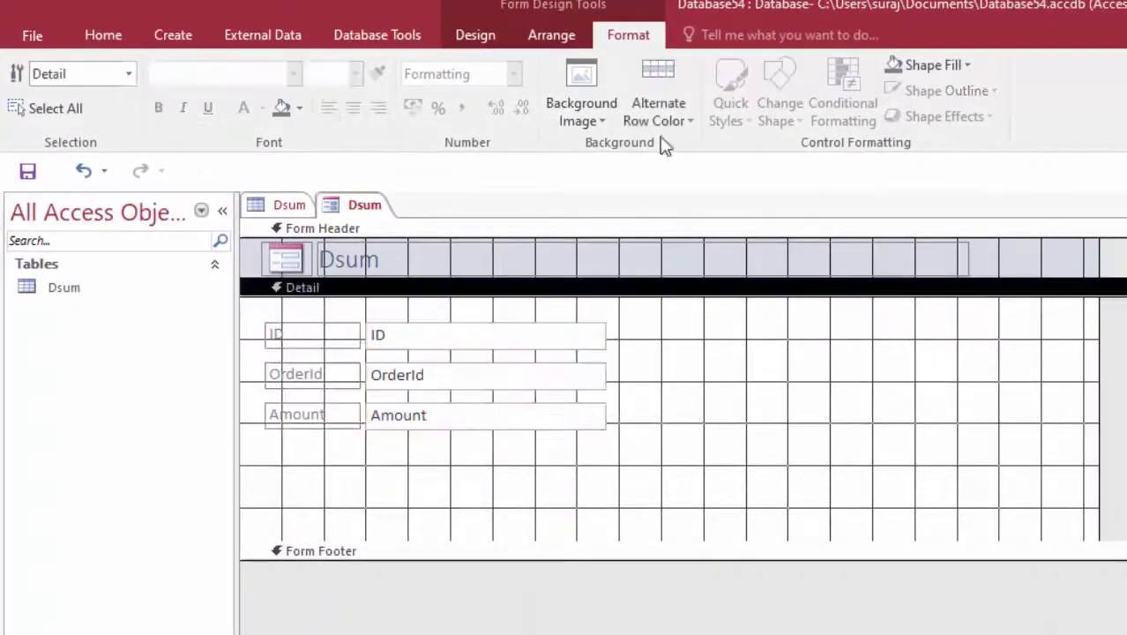
Step: Draw an unbound text box below Amount and change its label caption from Text11 to Total
click(476, 39)
click(270, 89)
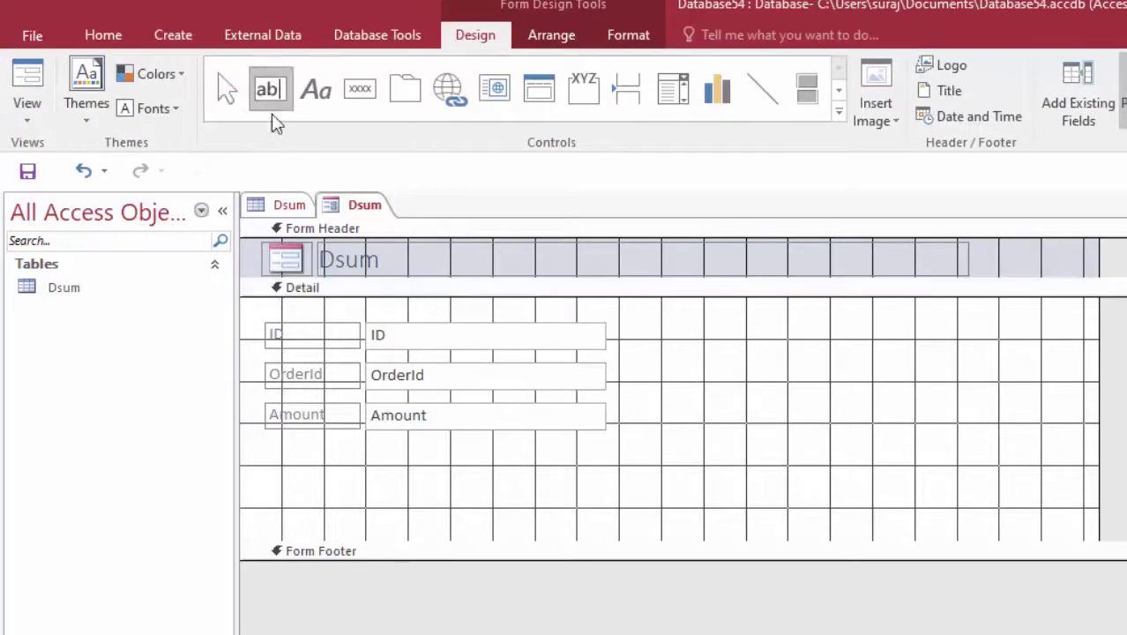
drag(417, 442, 571, 468)
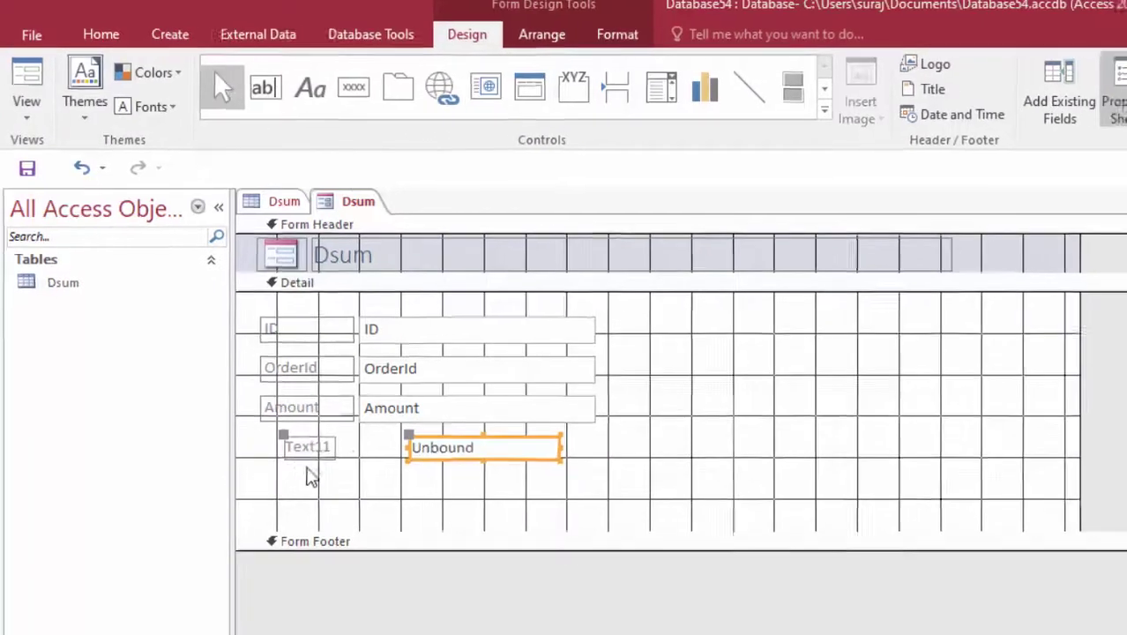
double_click(221, 346)
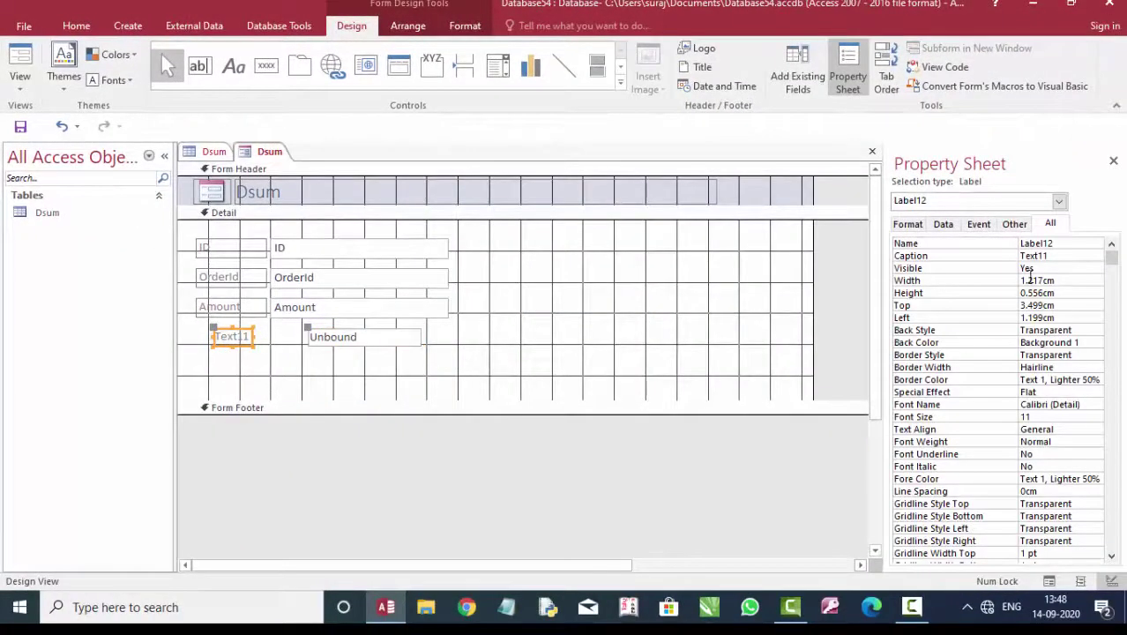
double_click(1034, 256)
key(Delete)
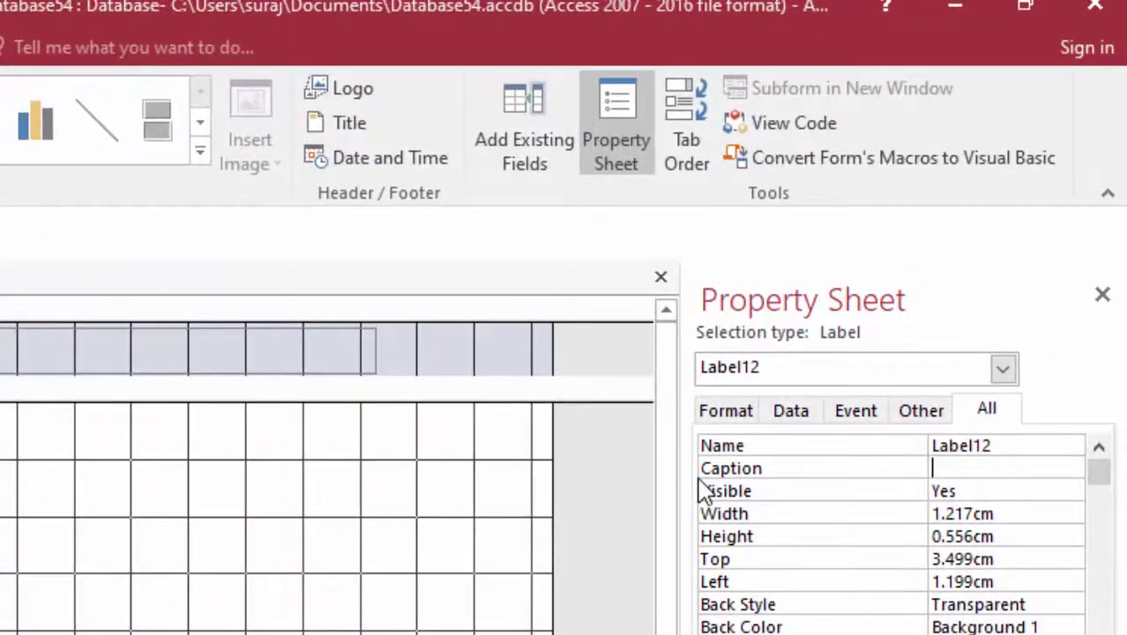
text(T)
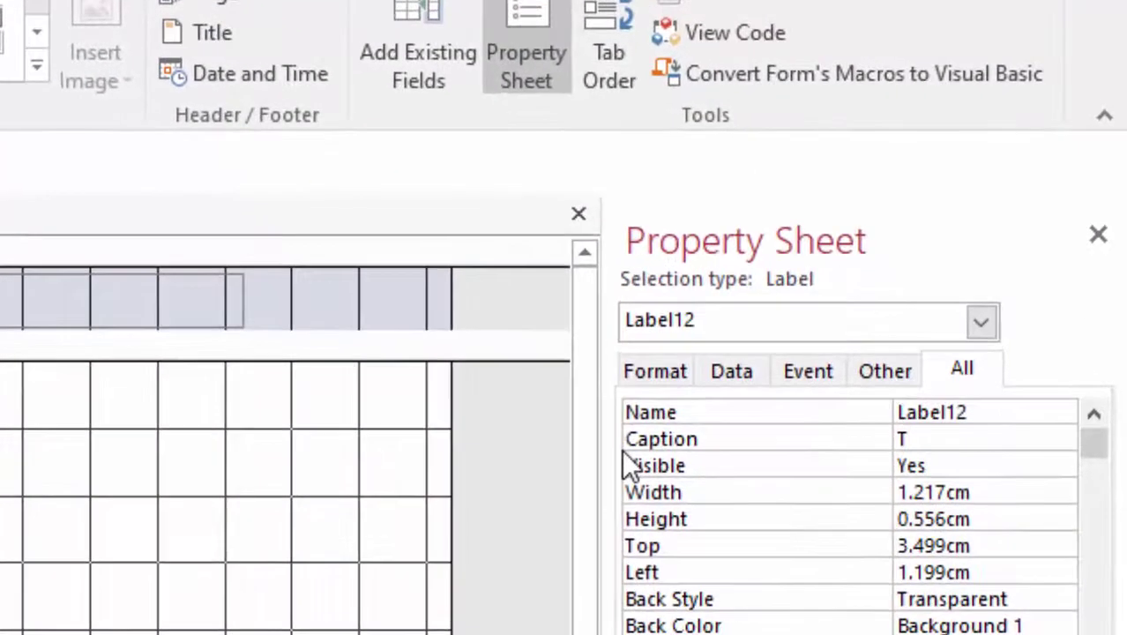
text(ot)
text(al)
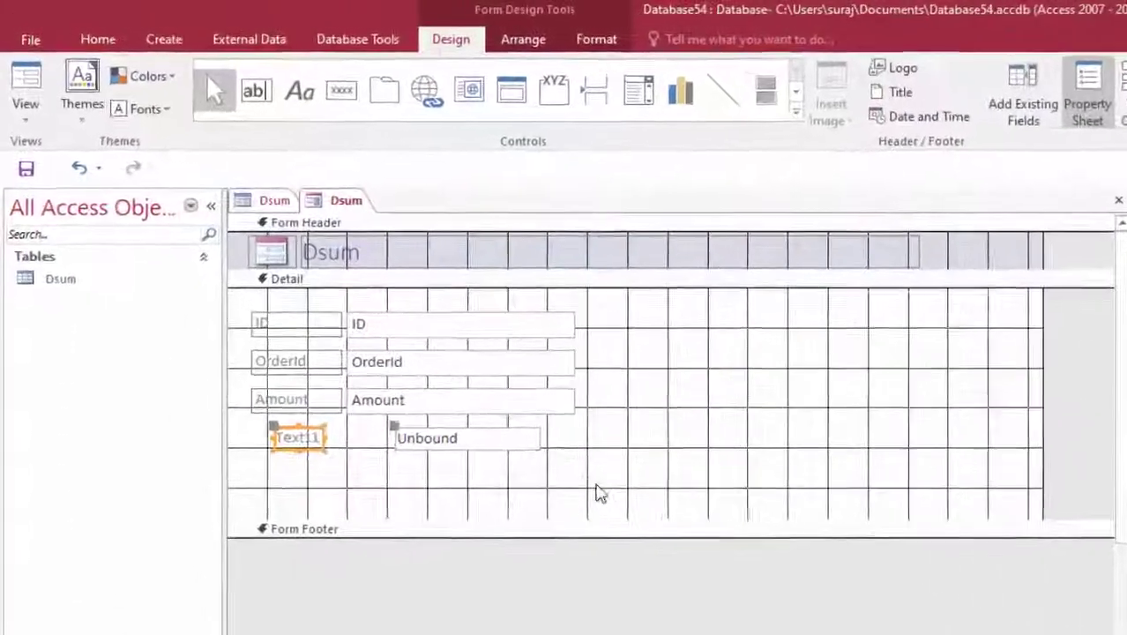
Step: Rename the text box from Text11 to Total and launch the Expression Builder for its Control Source
click(413, 354)
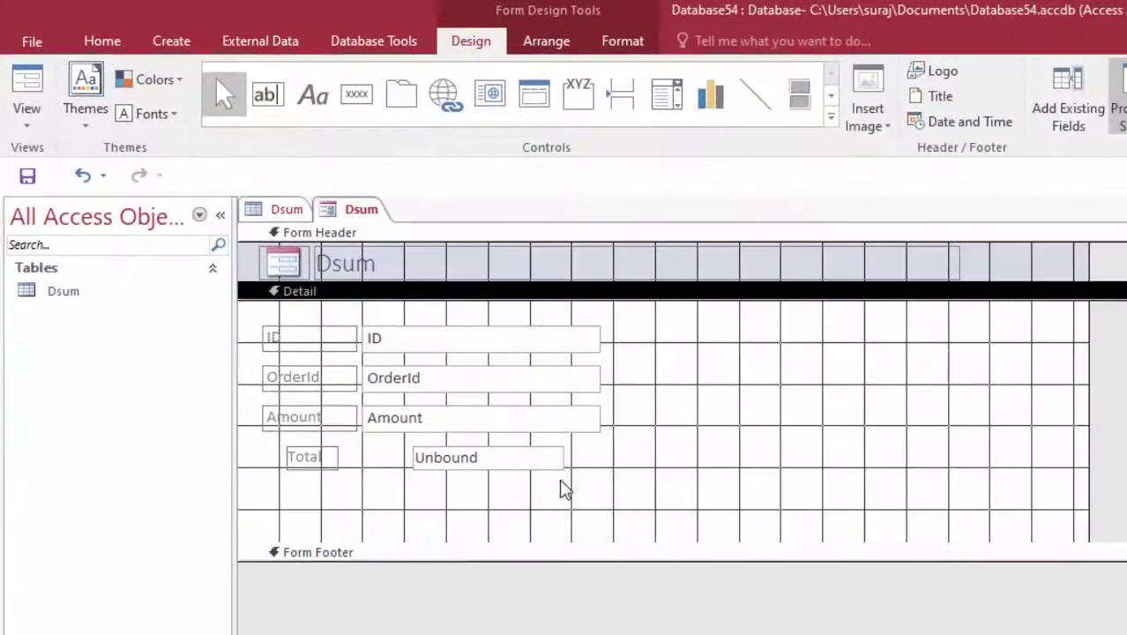
click(530, 458)
key(F4)
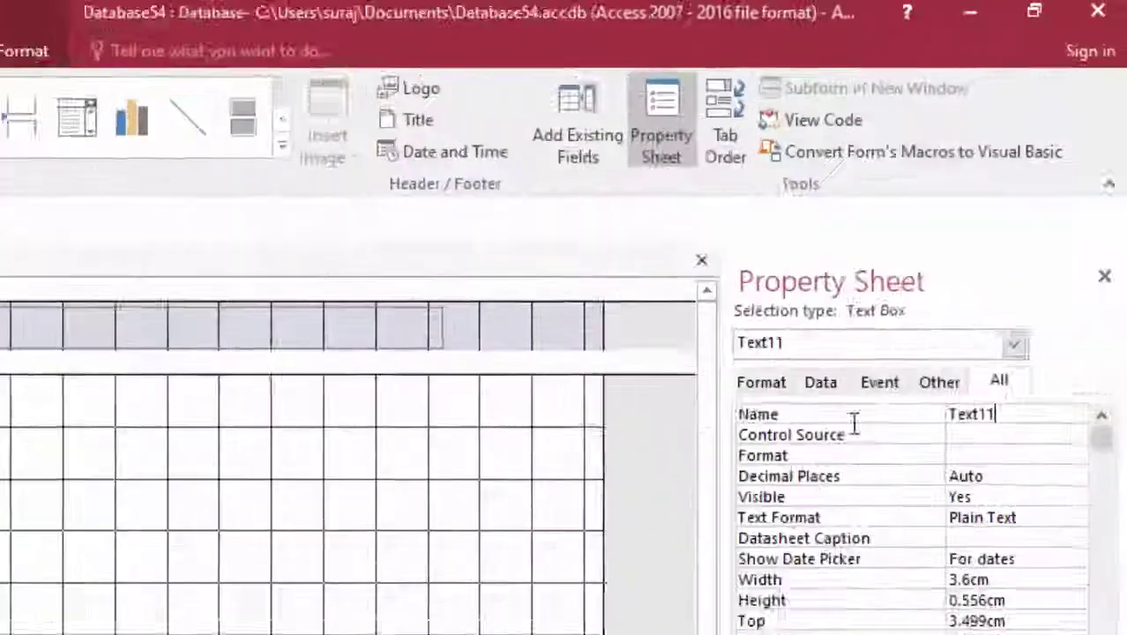
key(BackSpace)
text(T)
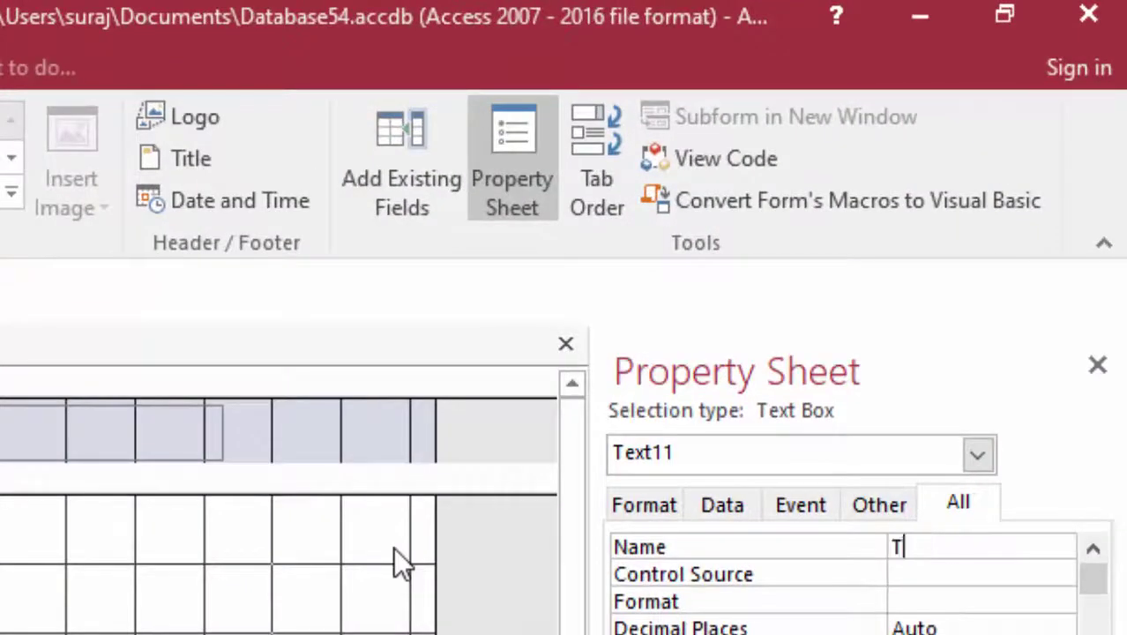
text(otal)
click(458, 389)
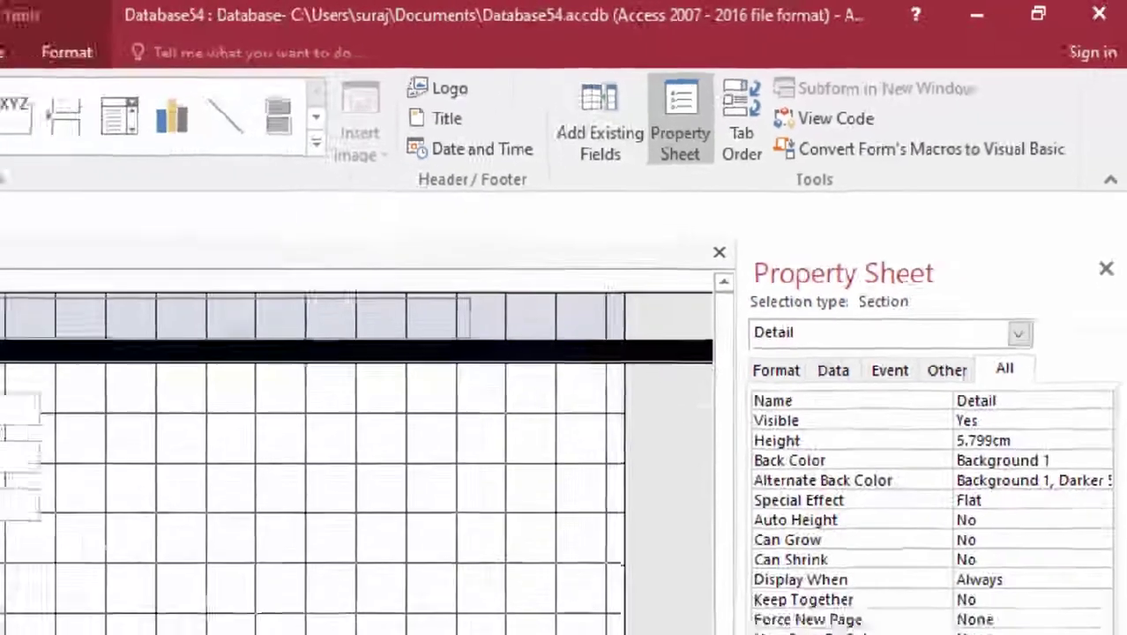
click(393, 351)
click(1047, 370)
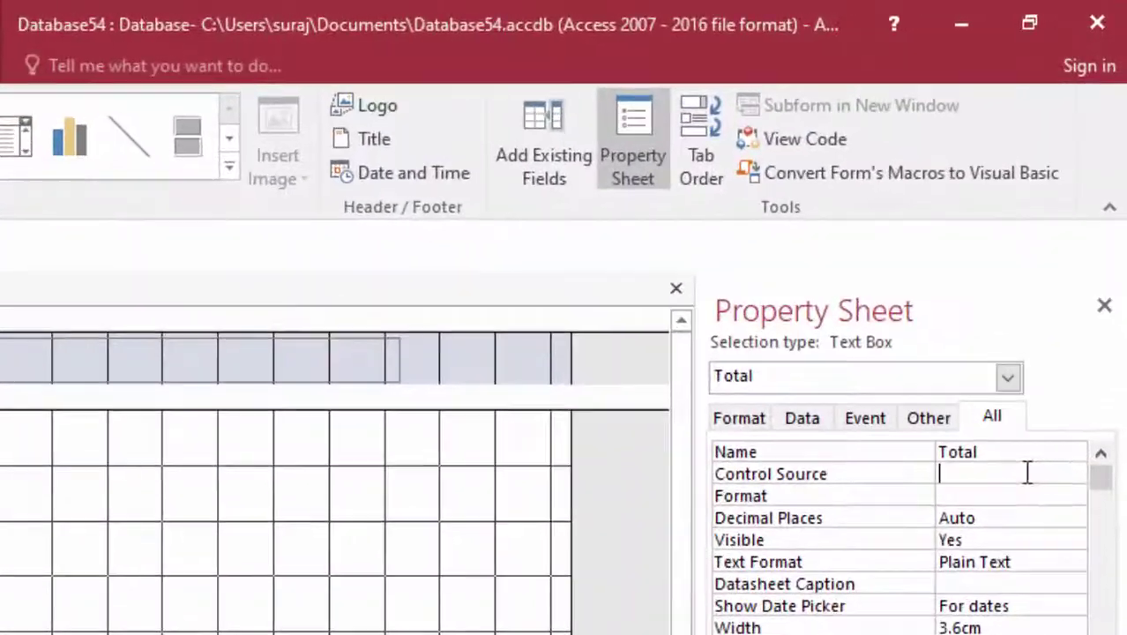
click(1082, 371)
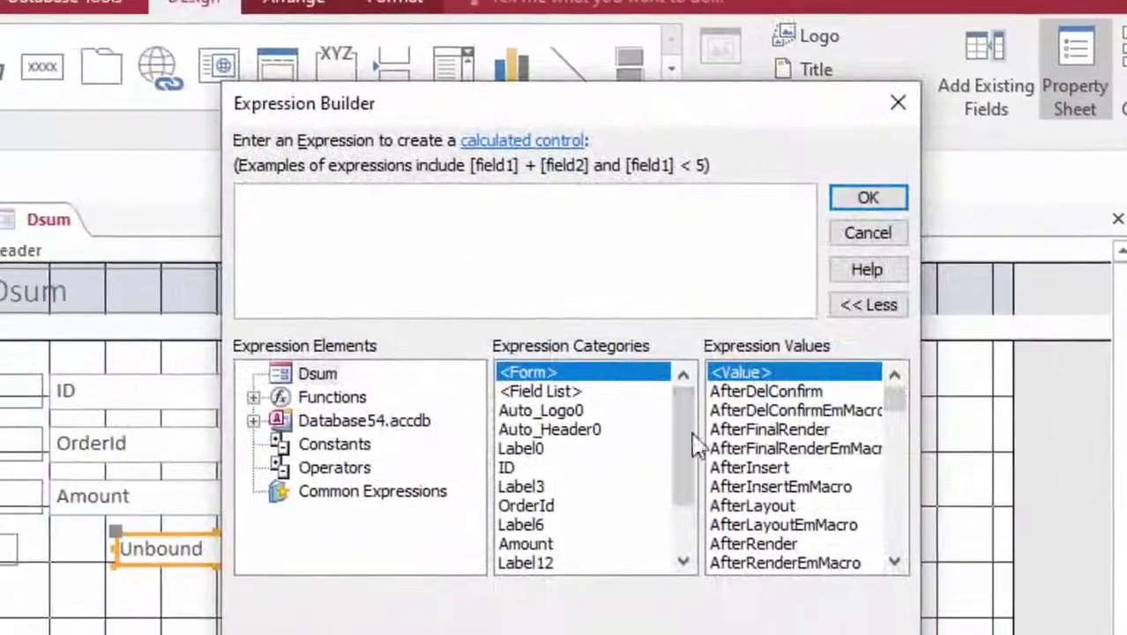
Step: Enter =dsum("Amount","Dsum","OrderId=101") as the Total box's expression
text(=d)
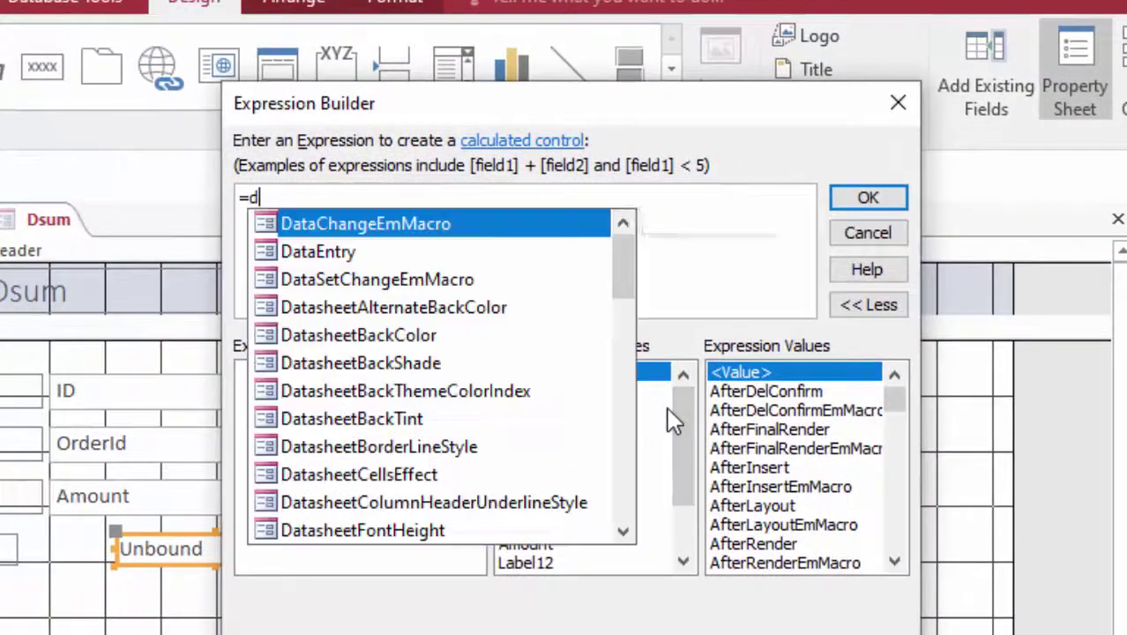
text(su)
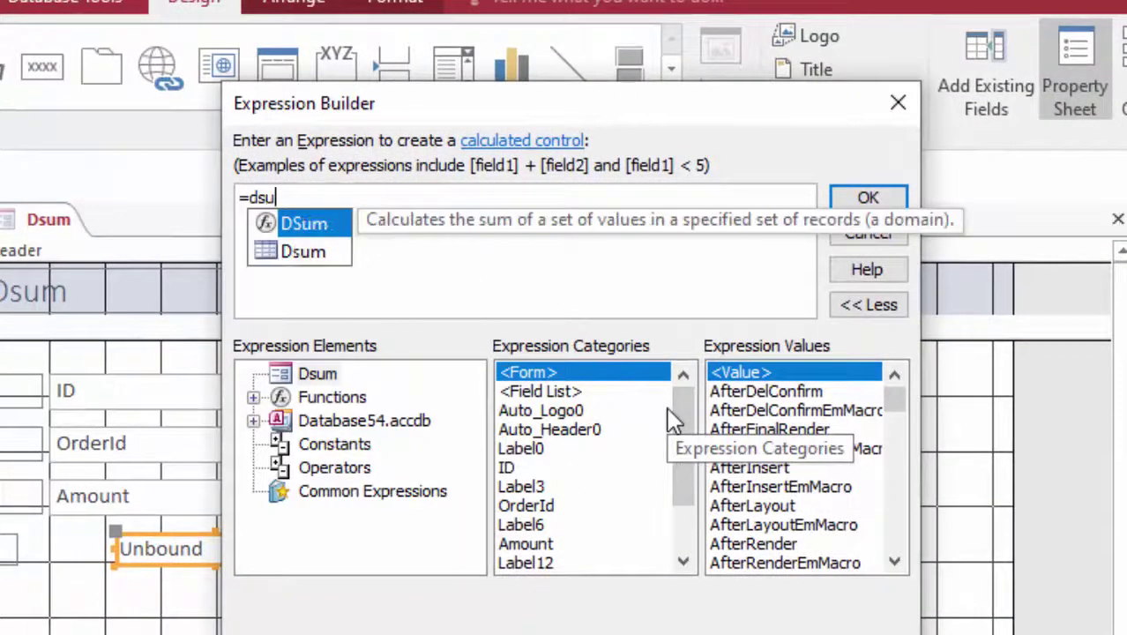
text(m()
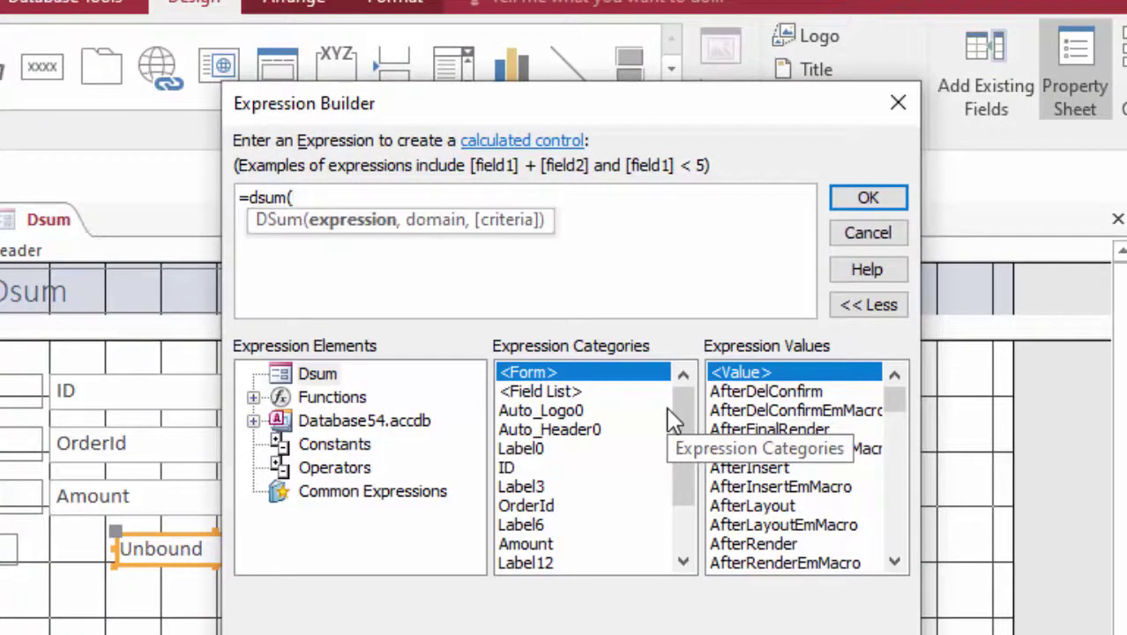
text("A)
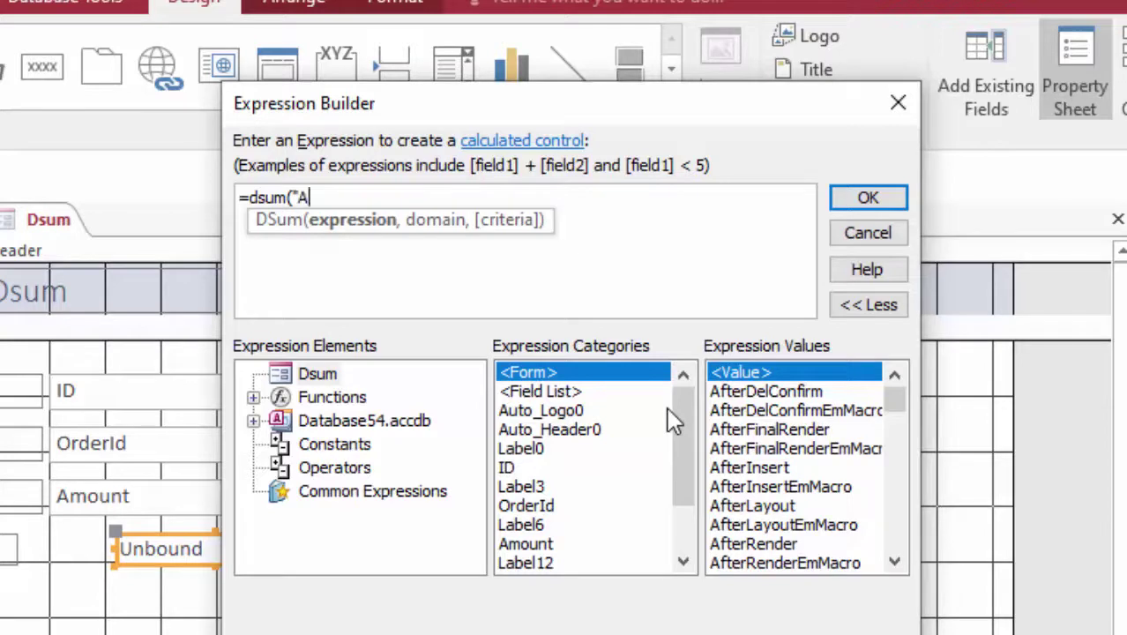
text(mount")
text(,"Ds)
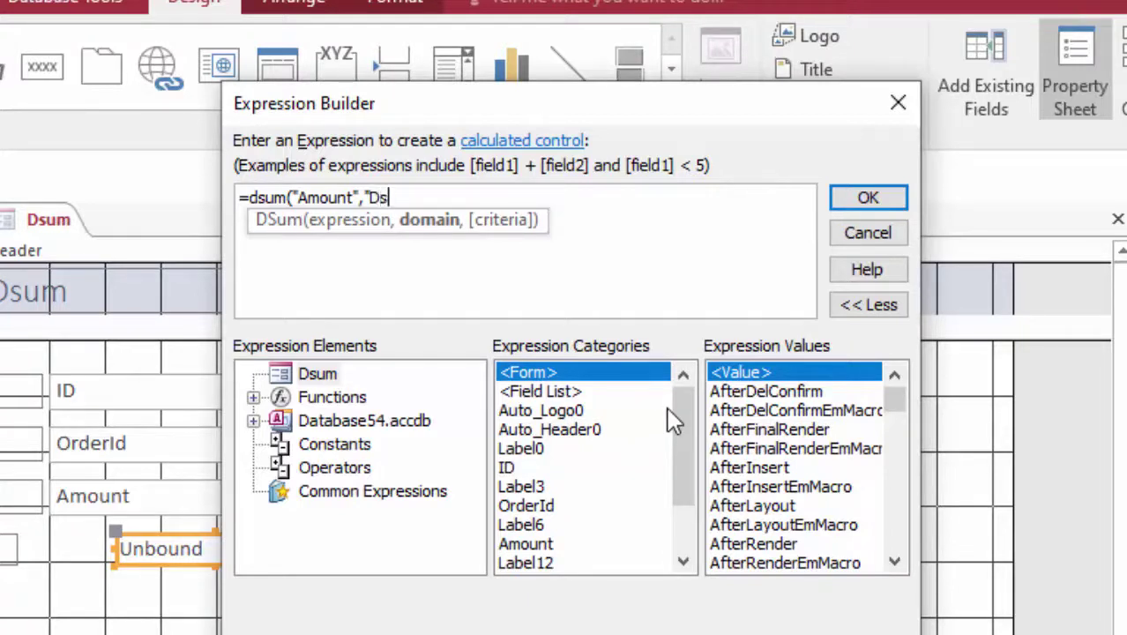
text(um")
text(,)
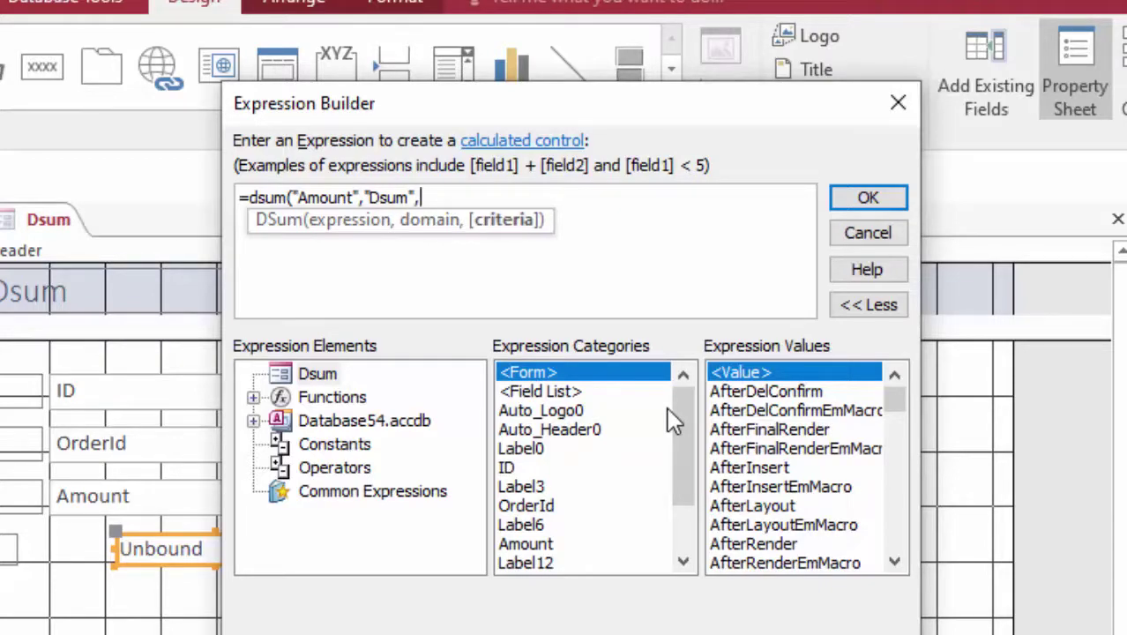
text(")
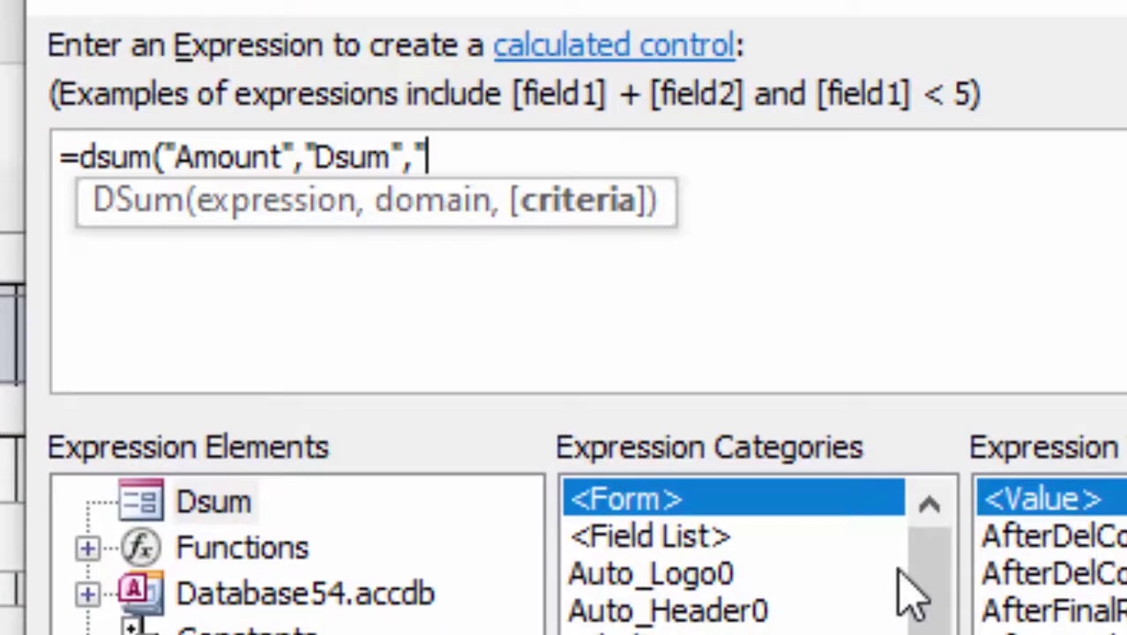
text(O)
text(rder)
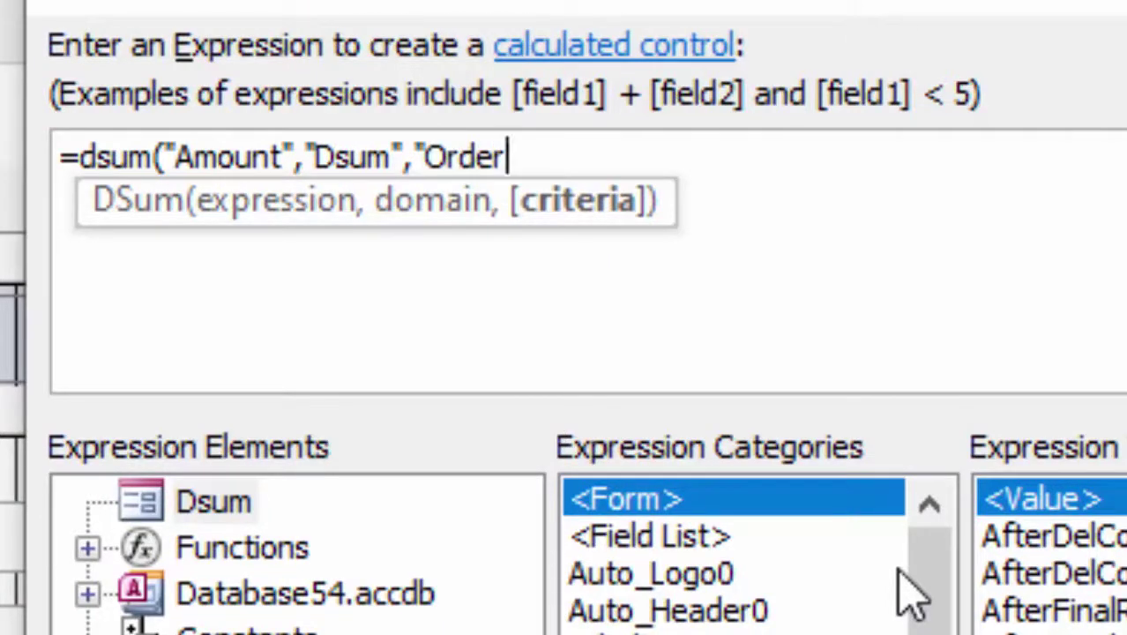
text(Id)
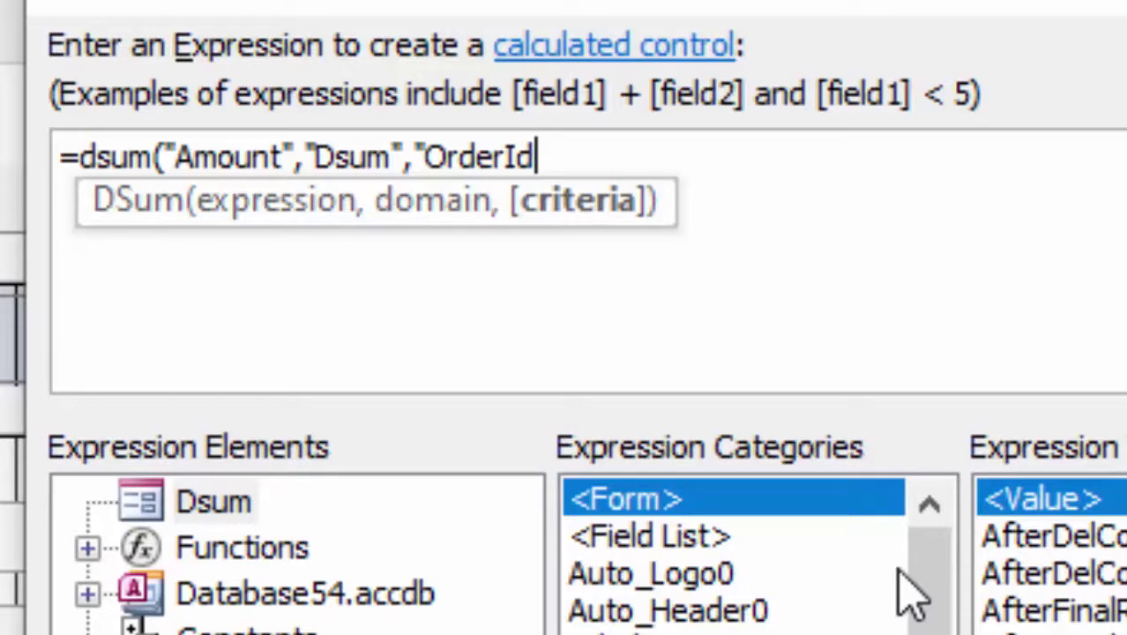
text(=)
text(1)
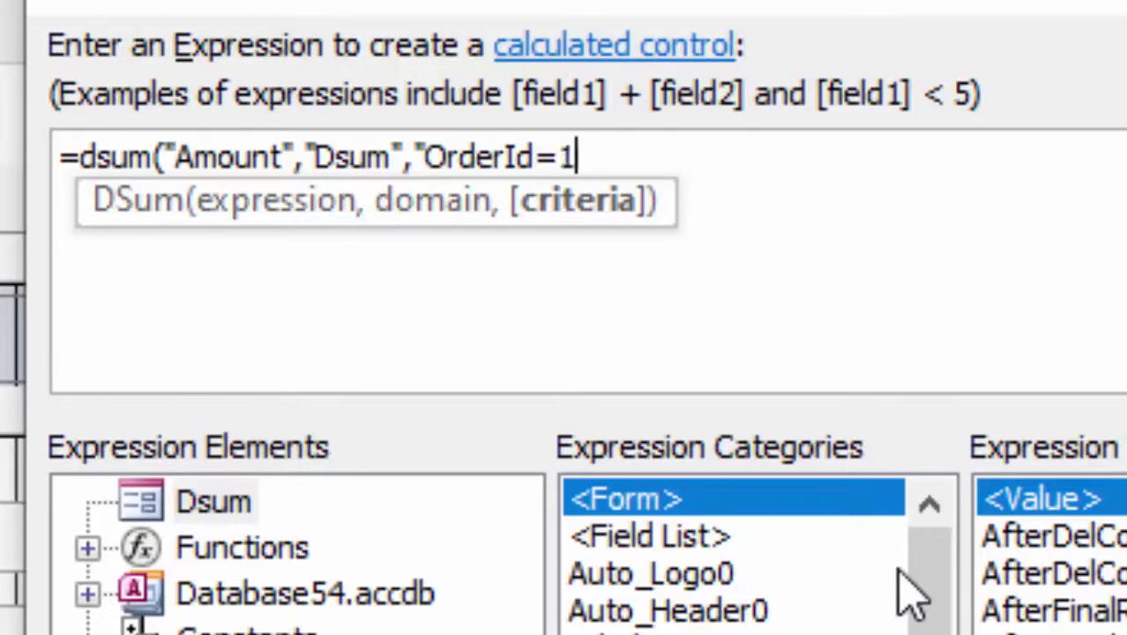
text(01)
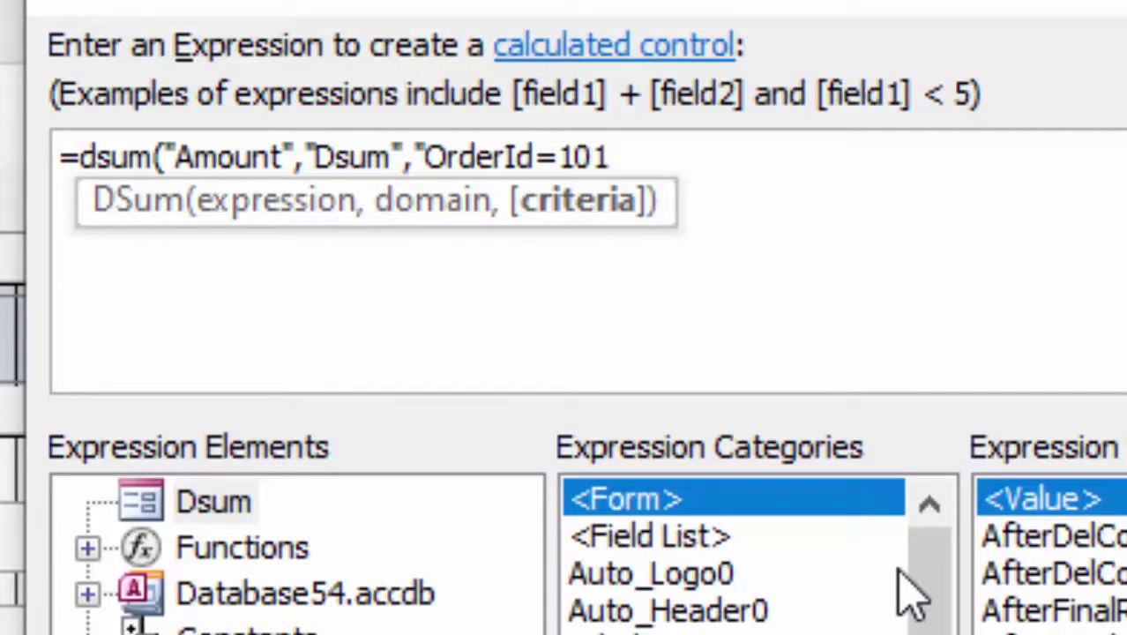
text(")
text())
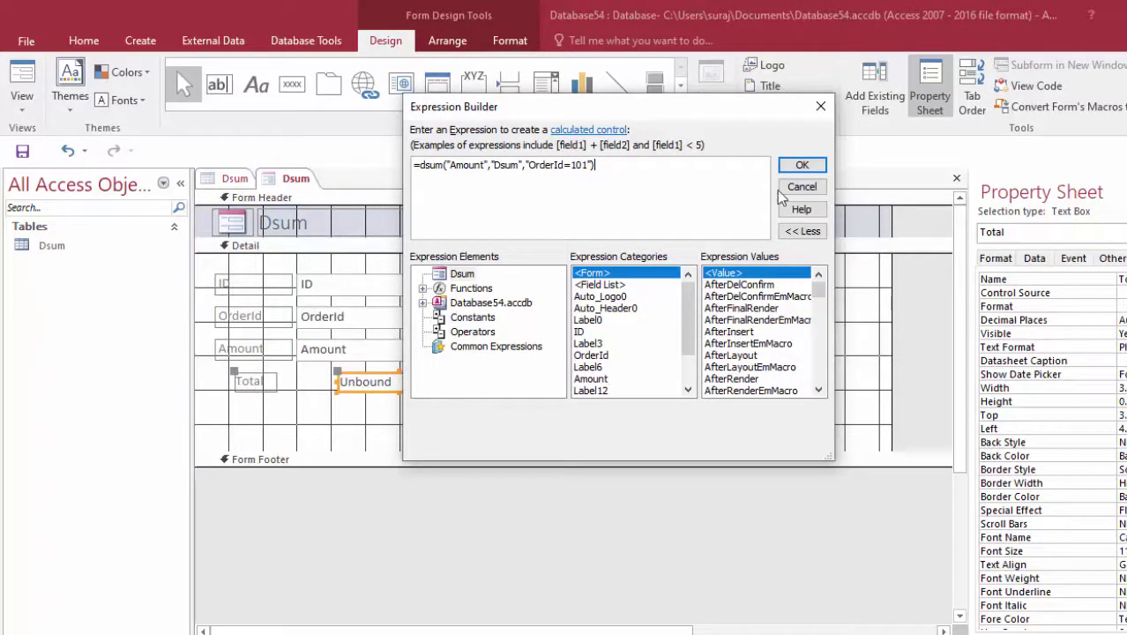
Step: Confirm the DSum formula, stretch the Total box wide enough to show it, and preview the form showing 19000
click(802, 167)
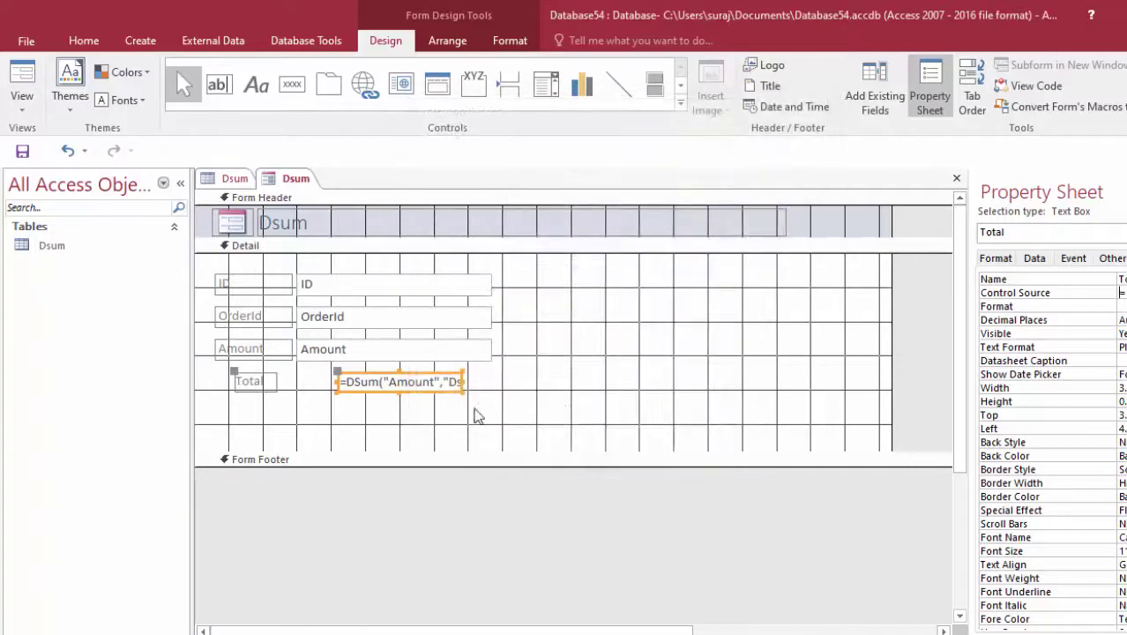
drag(465, 386, 466, 388)
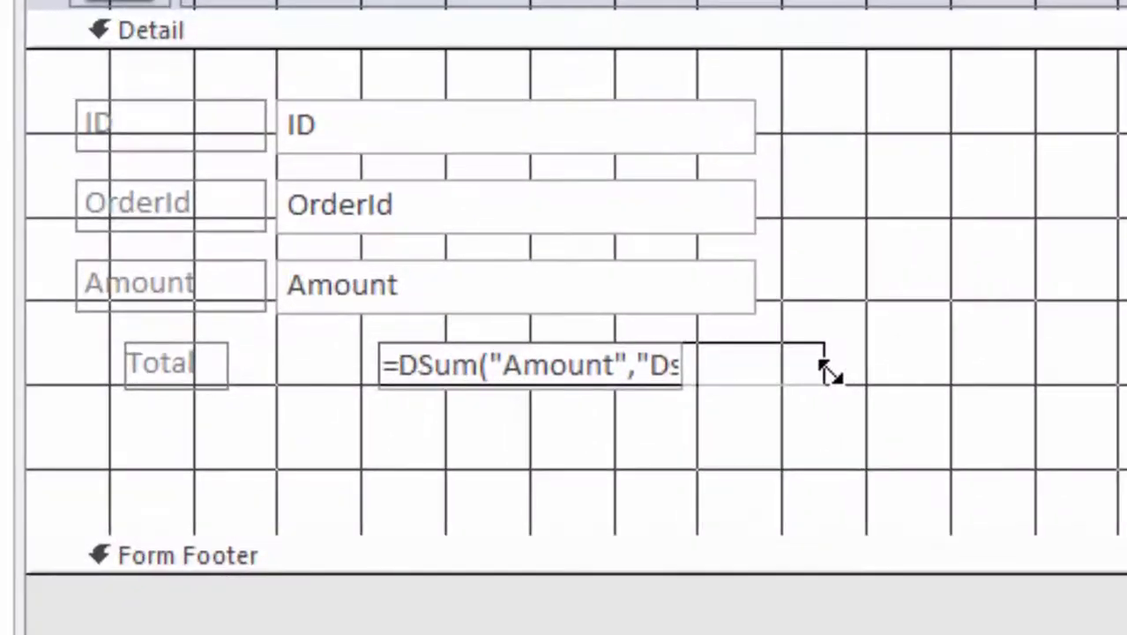
drag(569, 380, 612, 380)
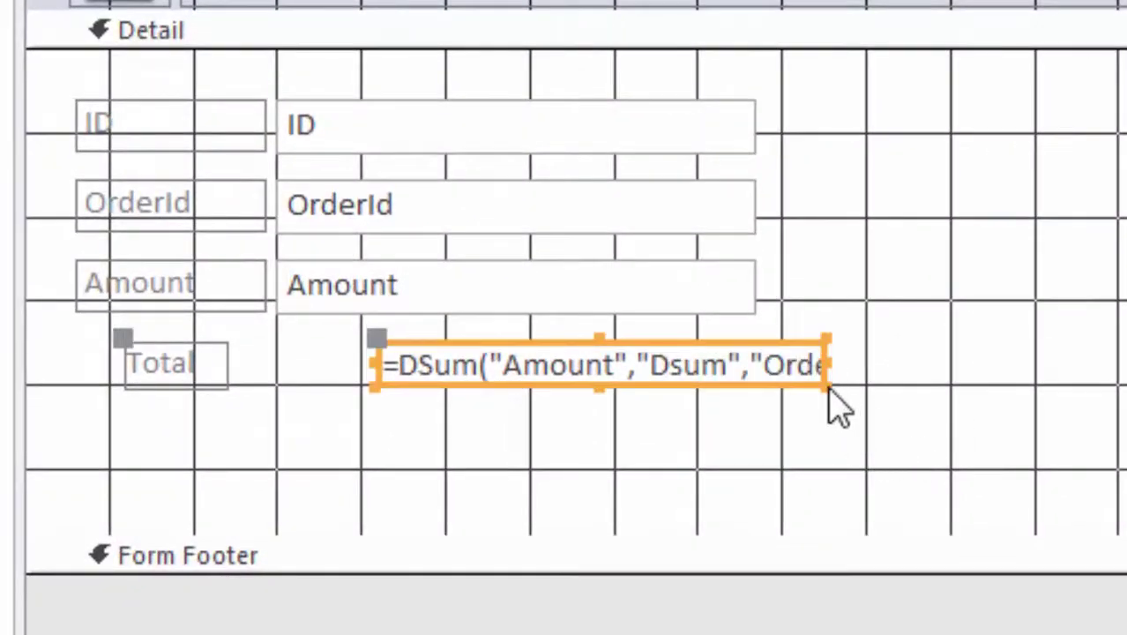
drag(829, 385, 1034, 401)
drag(1120, 400, 1126, 401)
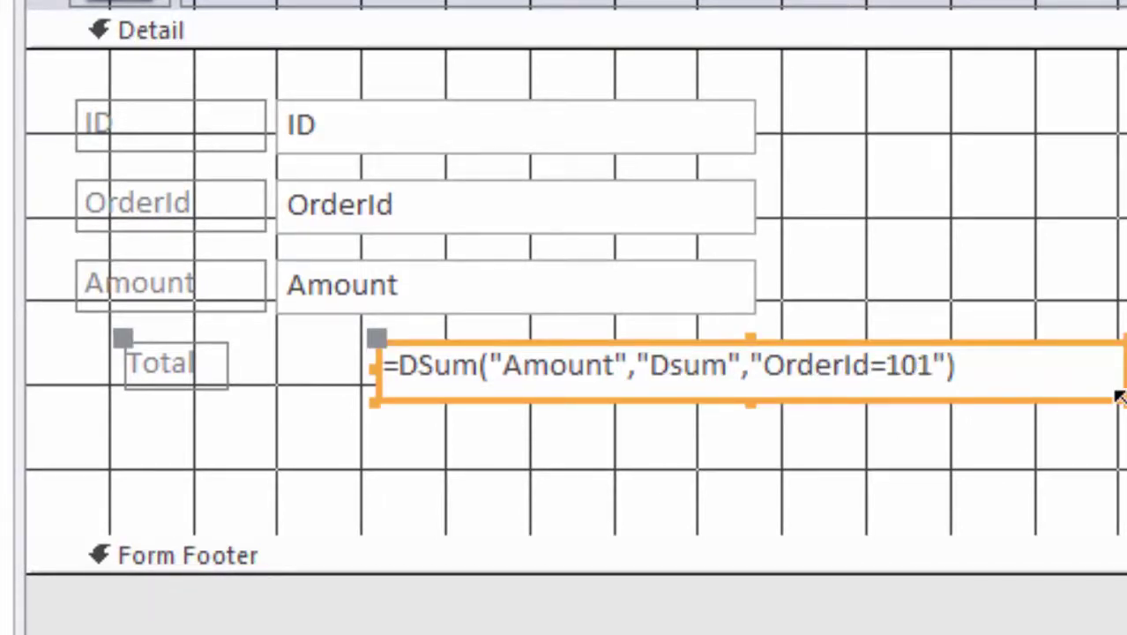
drag(1119, 398, 1010, 401)
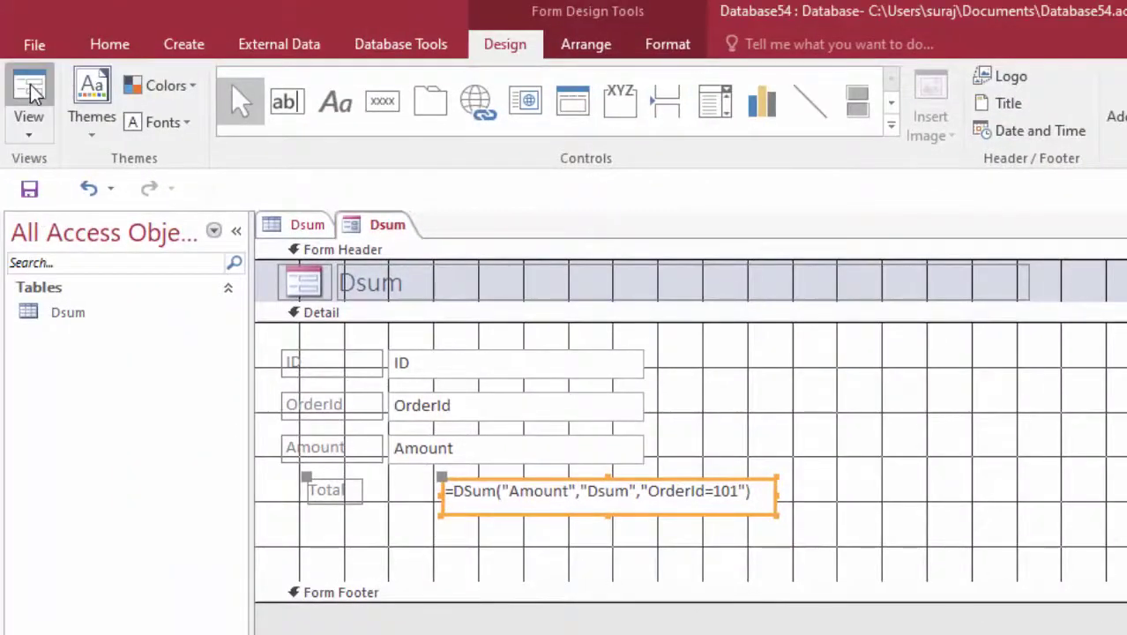
click(29, 101)
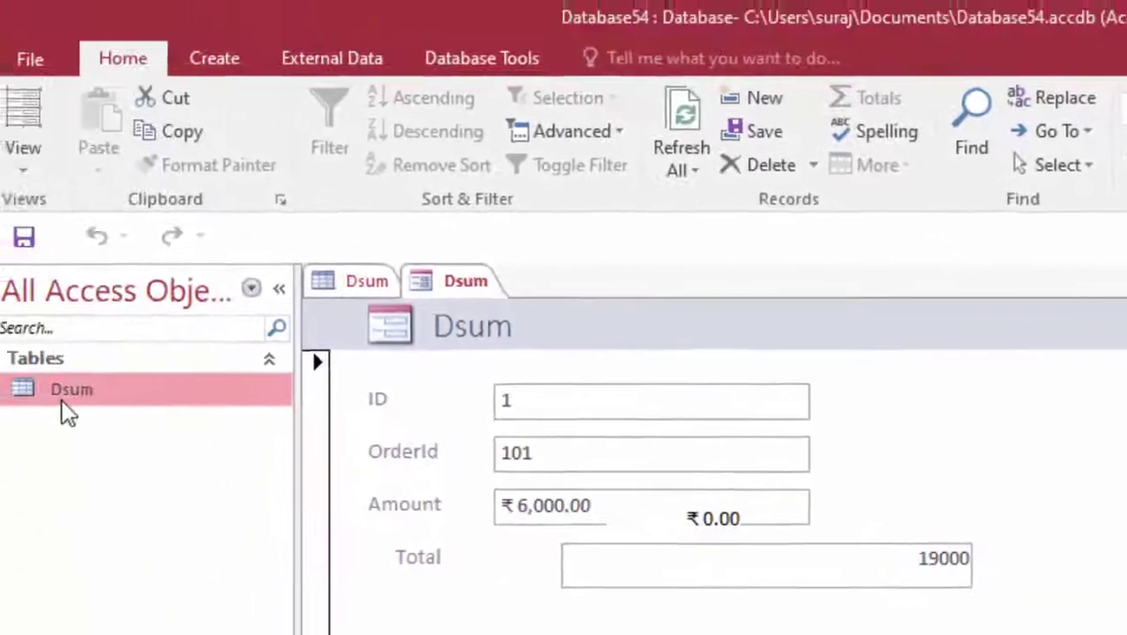
double_click(62, 393)
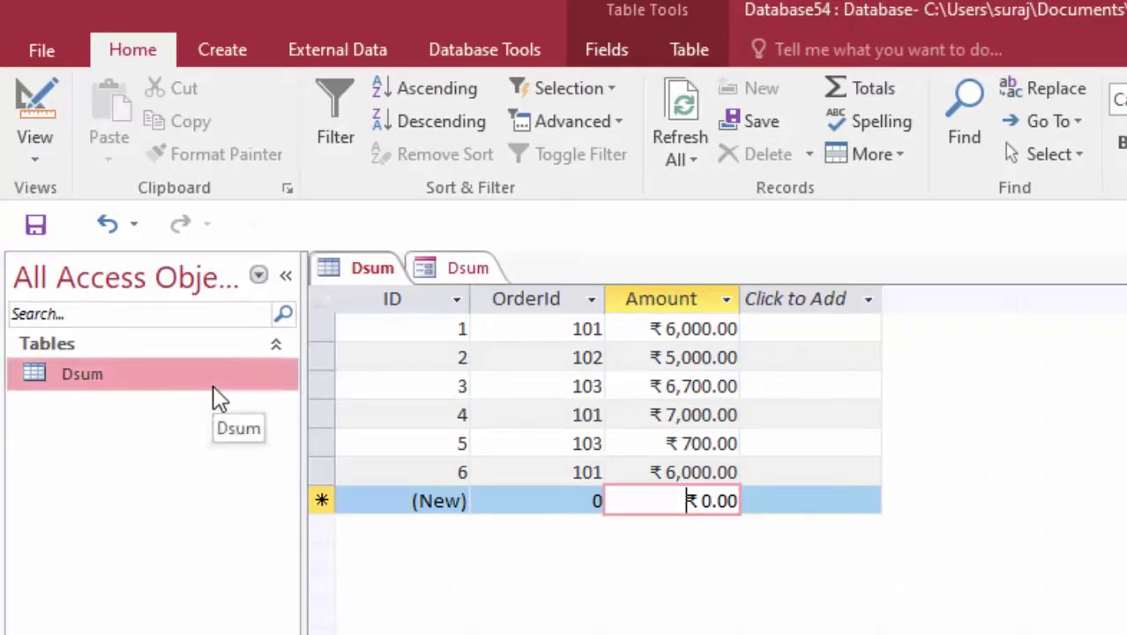
click(459, 271)
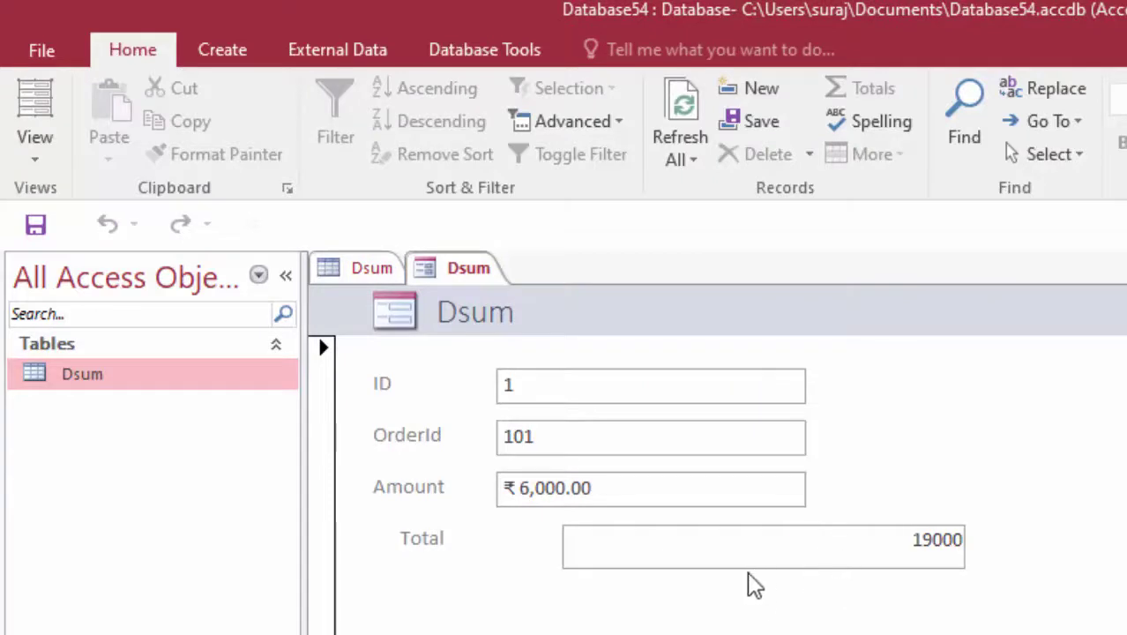
Step: Back in Design View, copy the Total box with its label and place the copy below the original
click(27, 164)
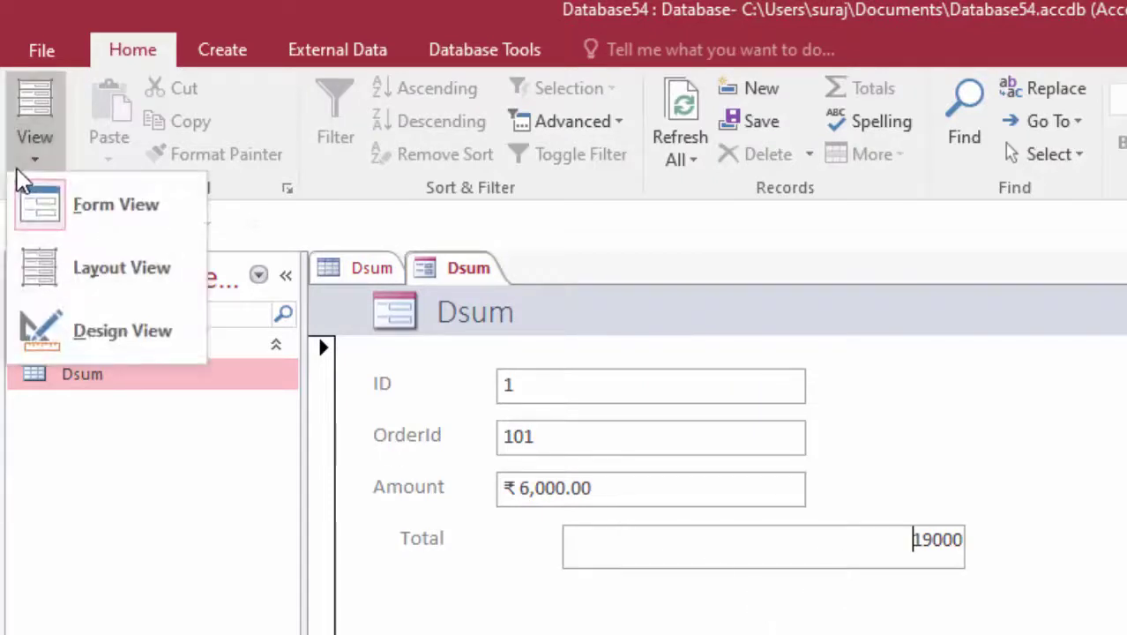
click(91, 318)
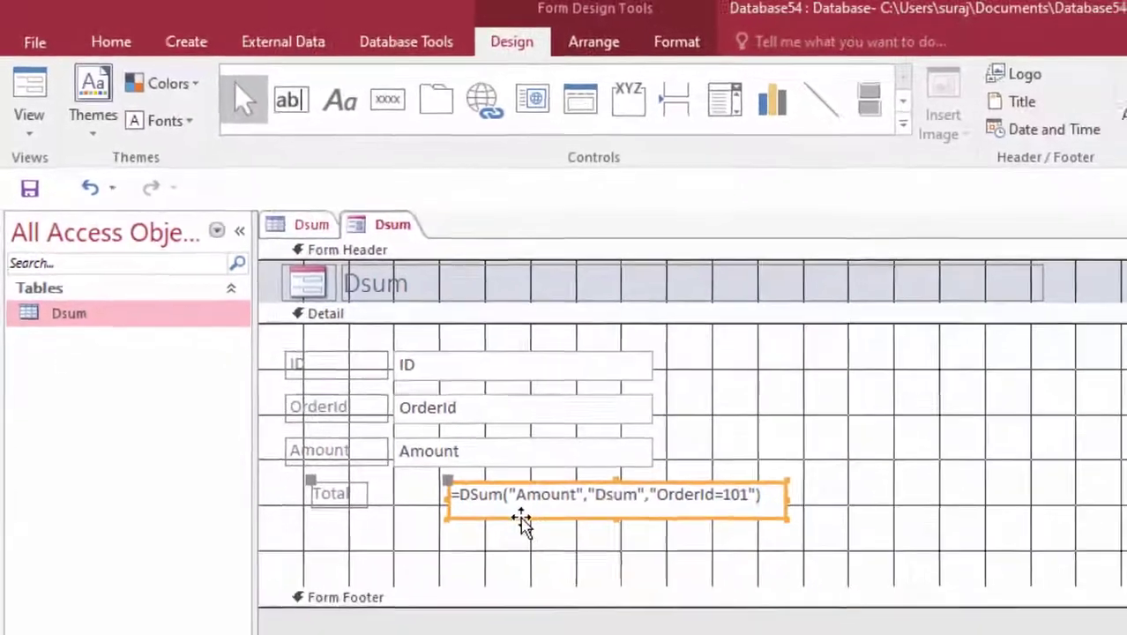
right_click(506, 504)
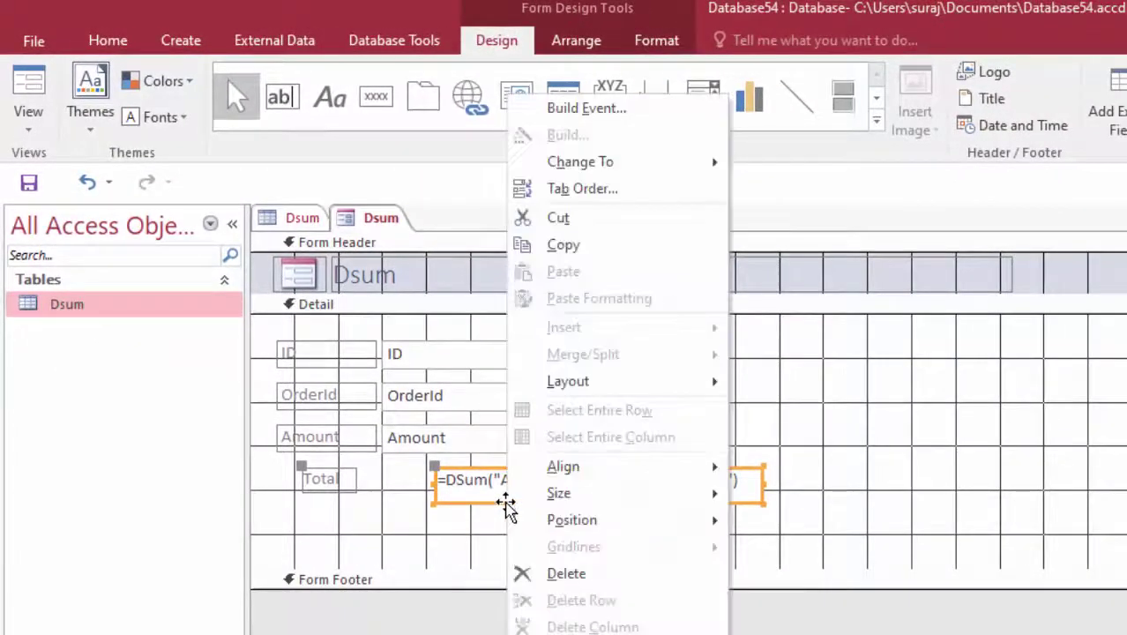
click(596, 247)
right_click(554, 554)
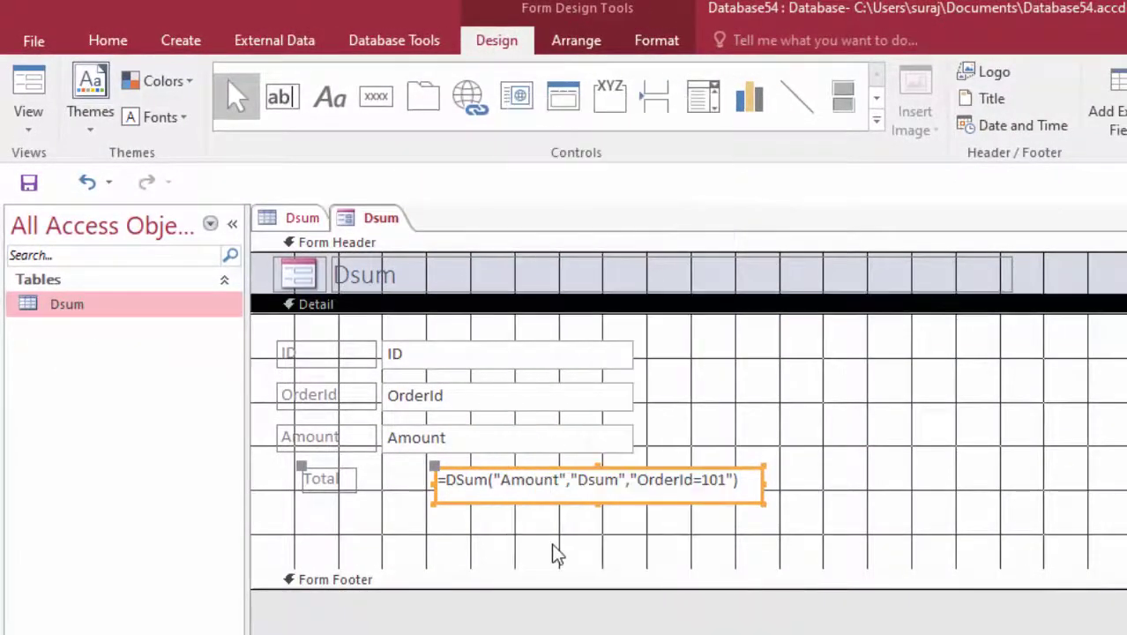
click(657, 307)
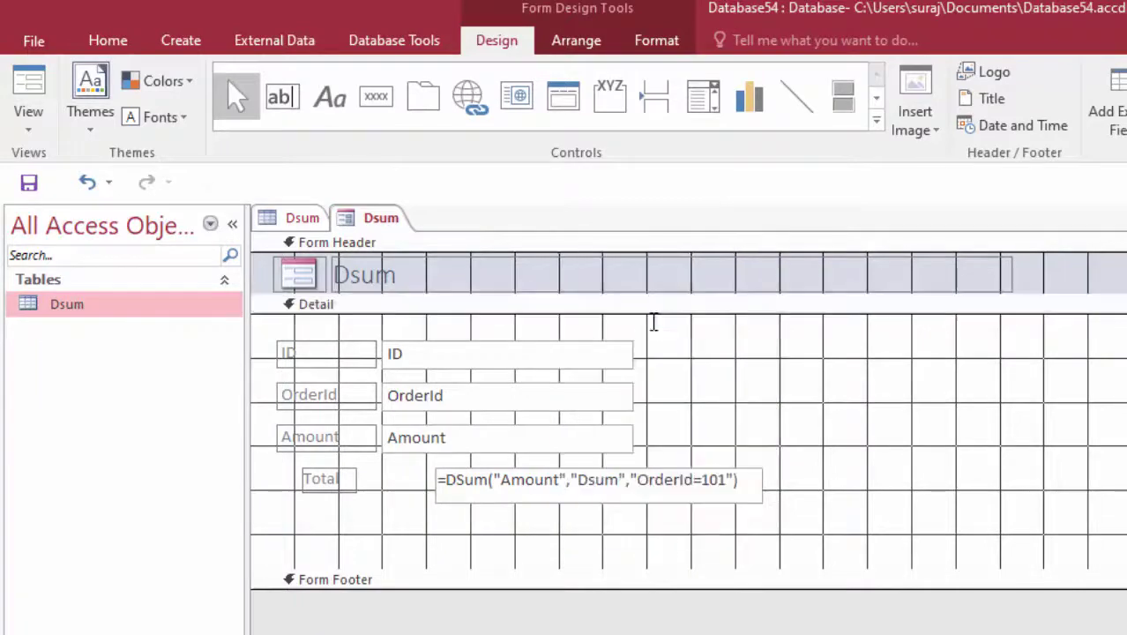
drag(576, 351, 624, 558)
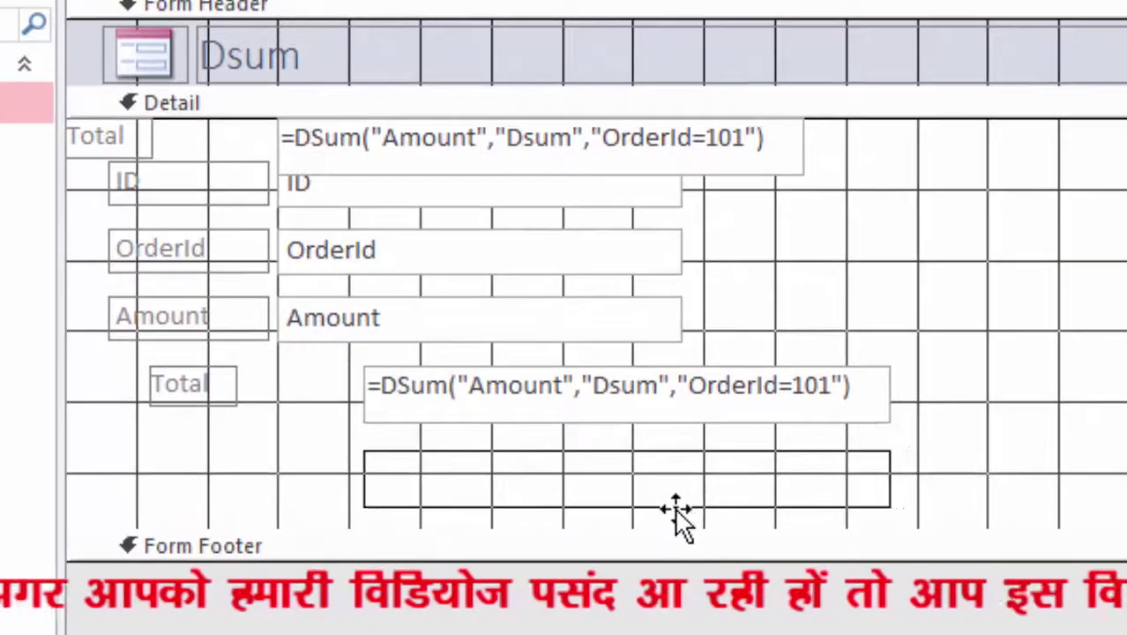
drag(676, 510, 675, 513)
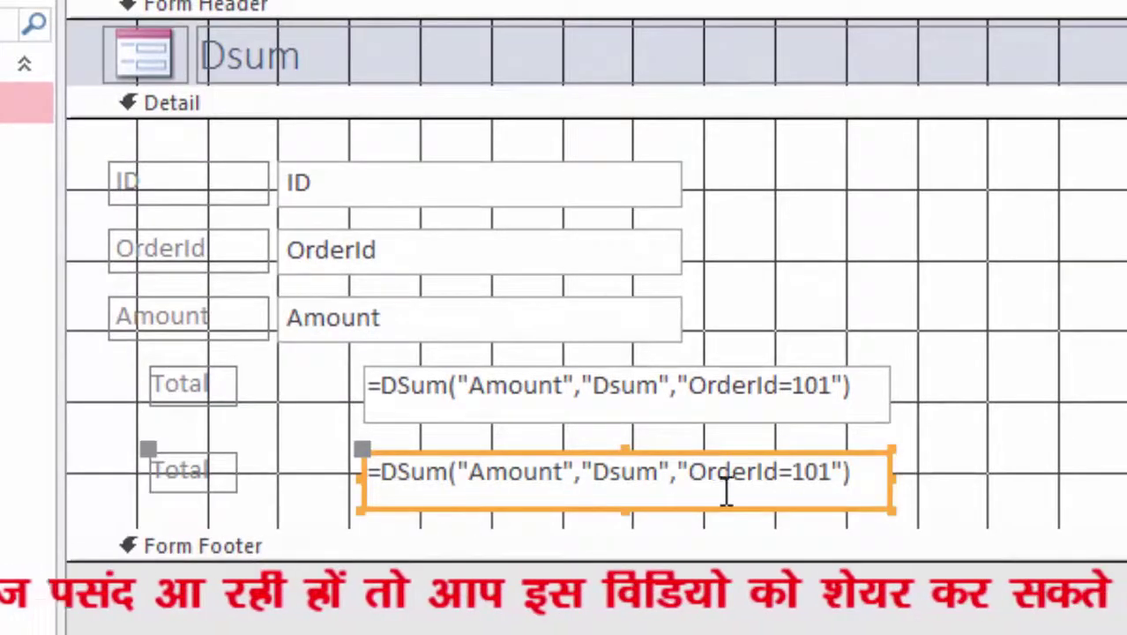
Step: Change the copy's criteria to OrderId=102 and switch to Form View
click(799, 527)
click(843, 470)
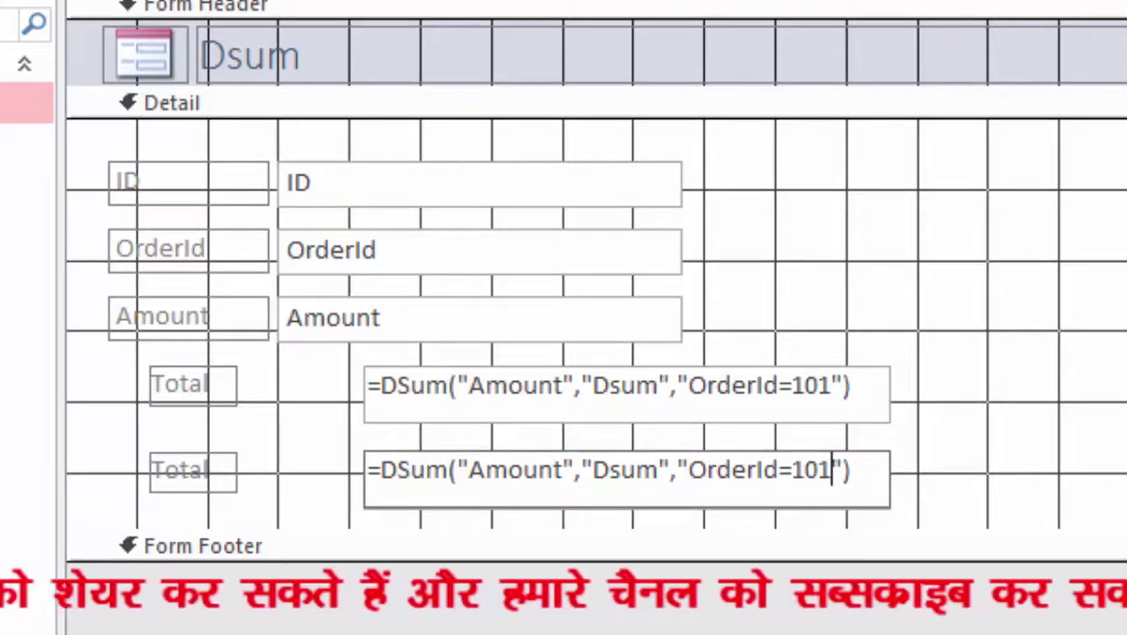
key(BackSpace)
text(2)
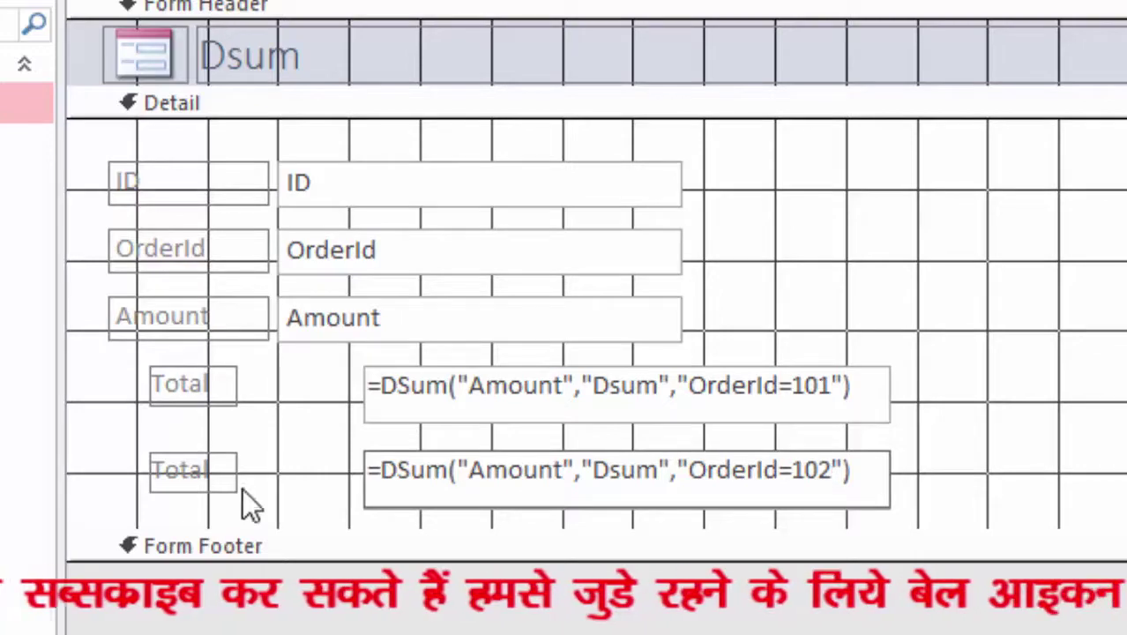
click(197, 483)
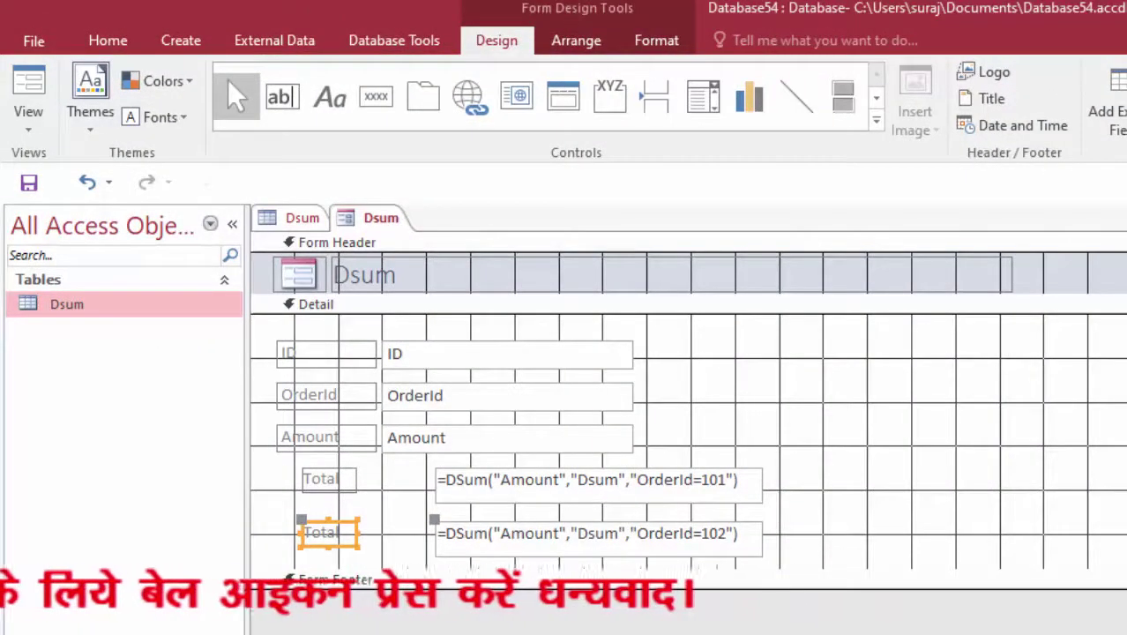
click(28, 98)
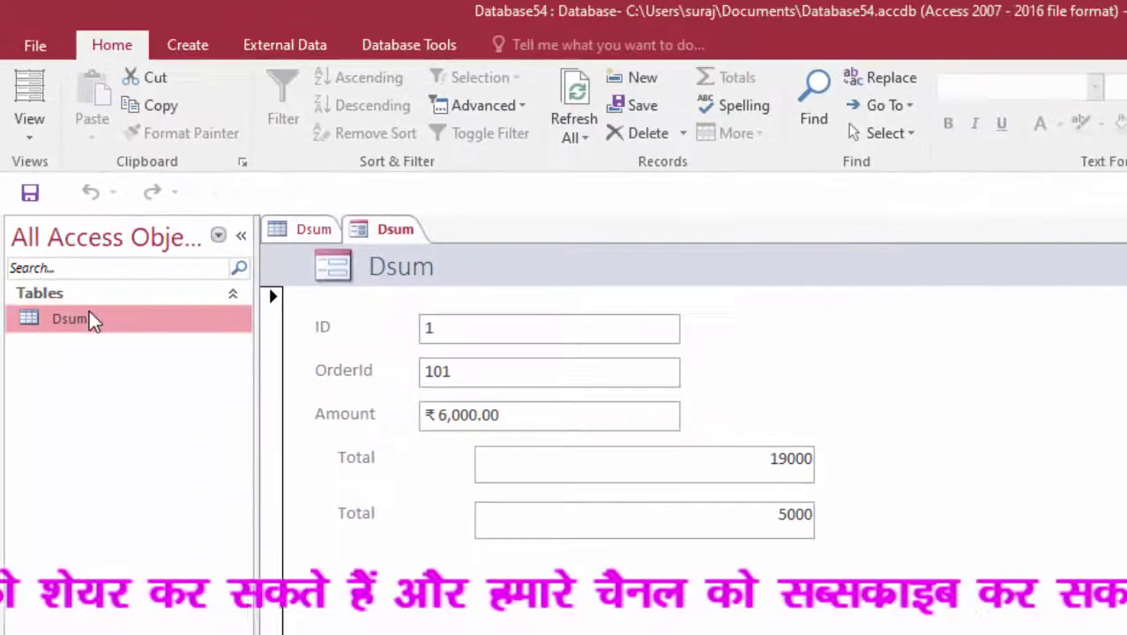
Step: Reopen the Dsum datasheet to compare its OrderId 102 record of ₹5,000.00 with the second Total
double_click(89, 316)
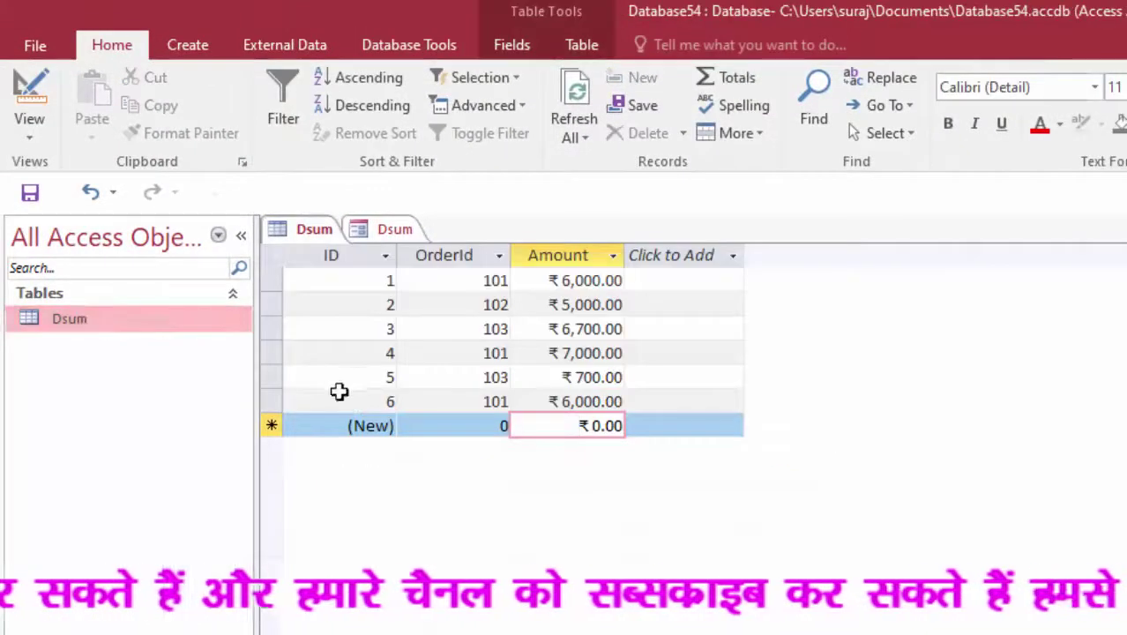
Step: Enter a new Dsum record with OrderId 102 and Amount ₹6,000.00, then save it
click(442, 427)
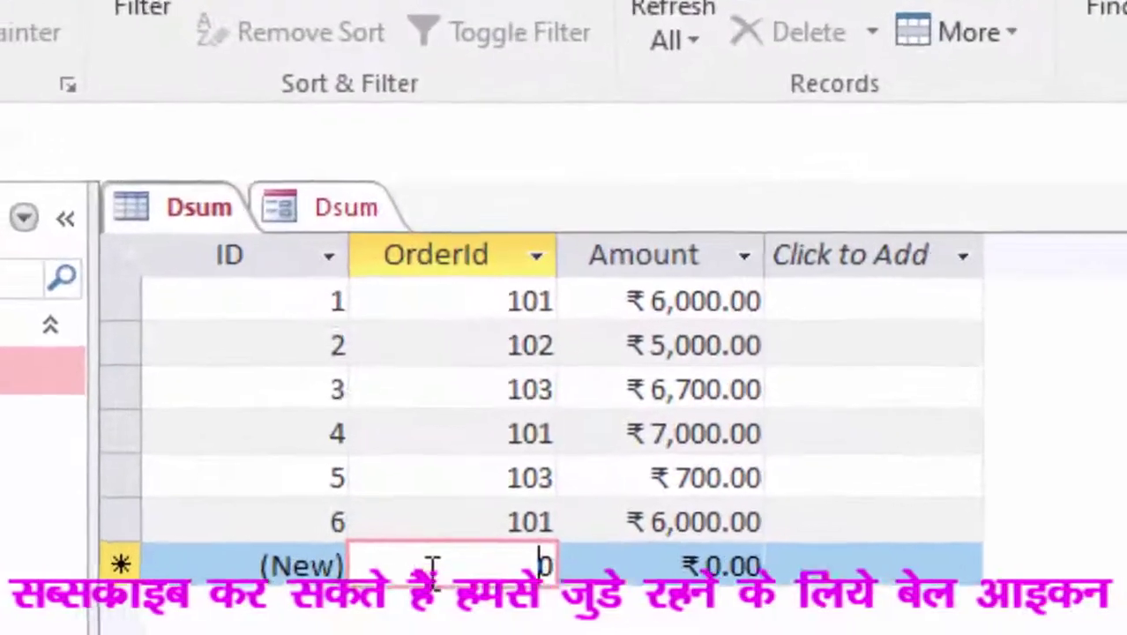
text(1)
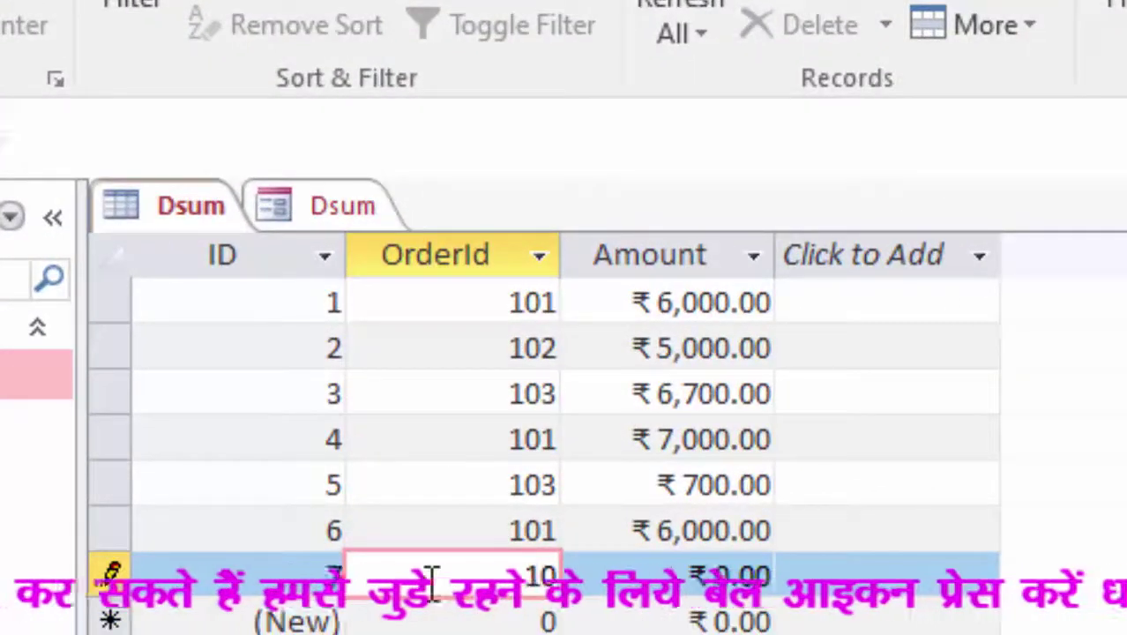
text(0)
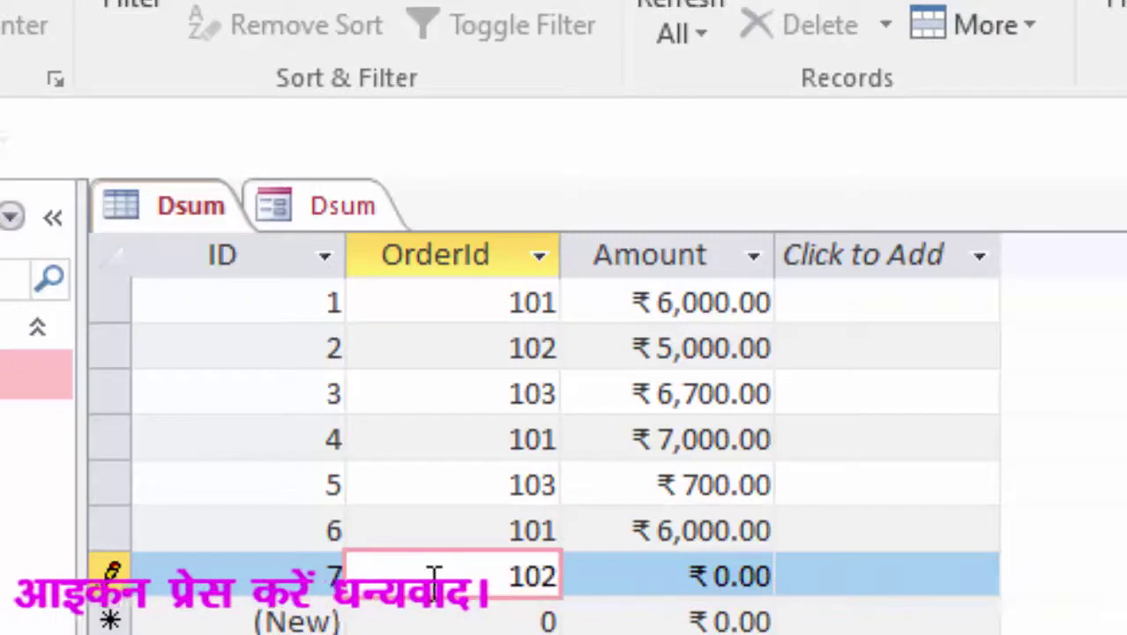
key(Tab)
text(6000)
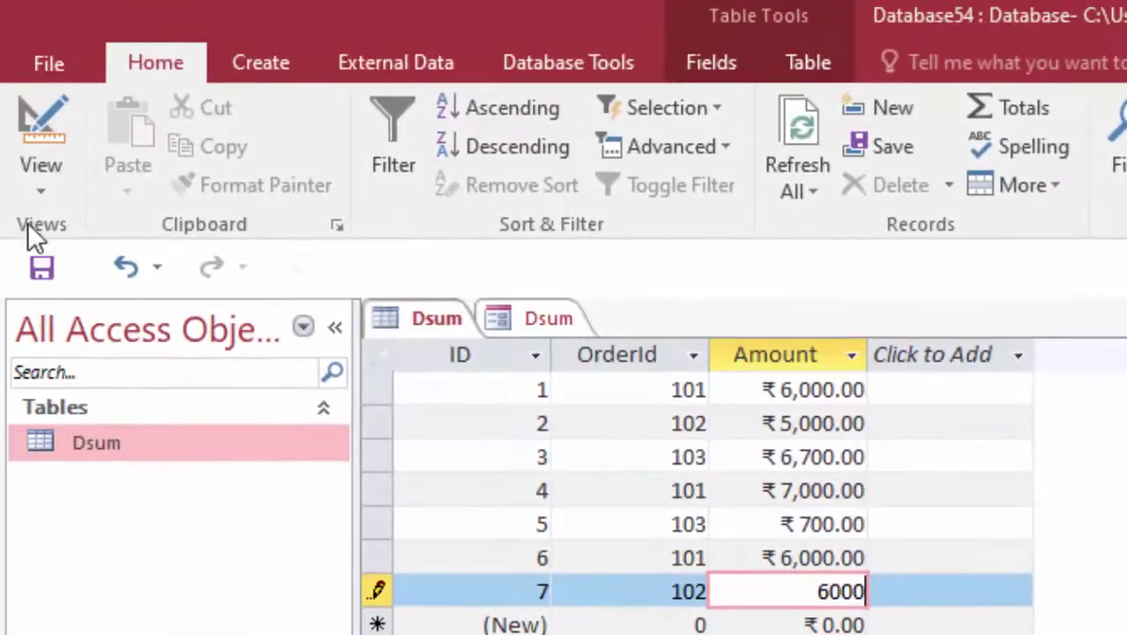
click(43, 267)
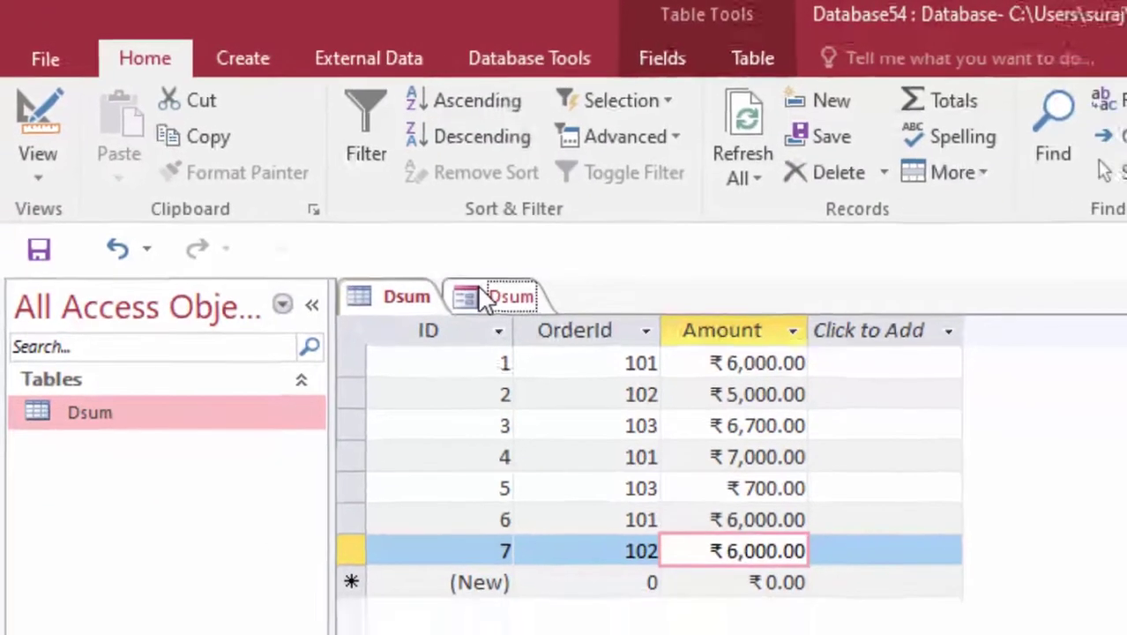
Step: Save the form under the name Dsum
click(501, 317)
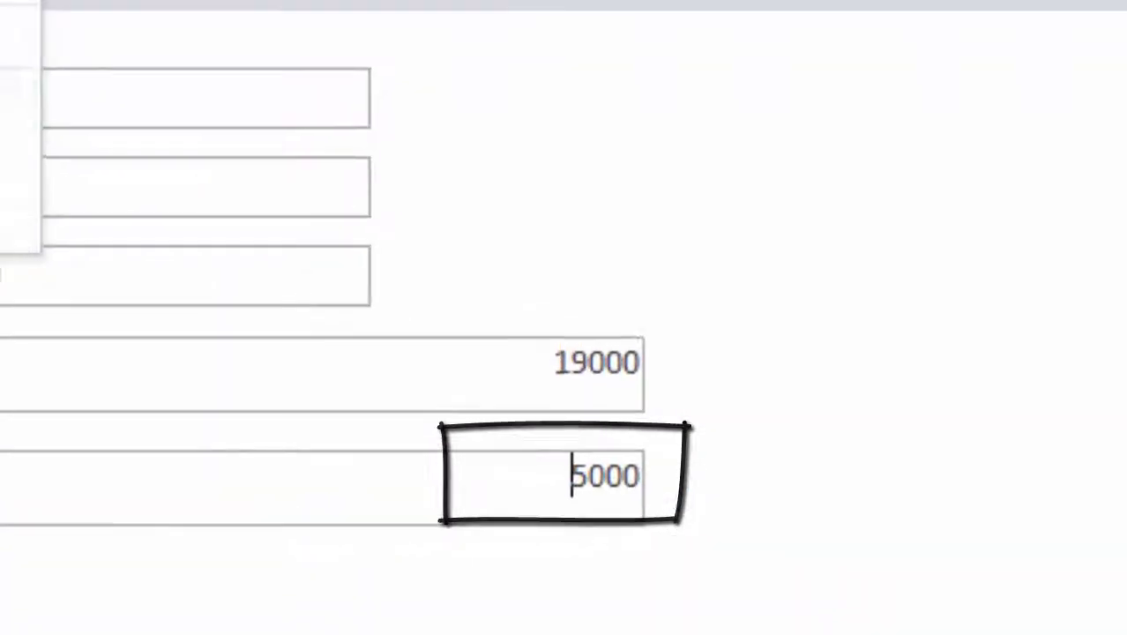
right_click(404, 246)
click(162, 110)
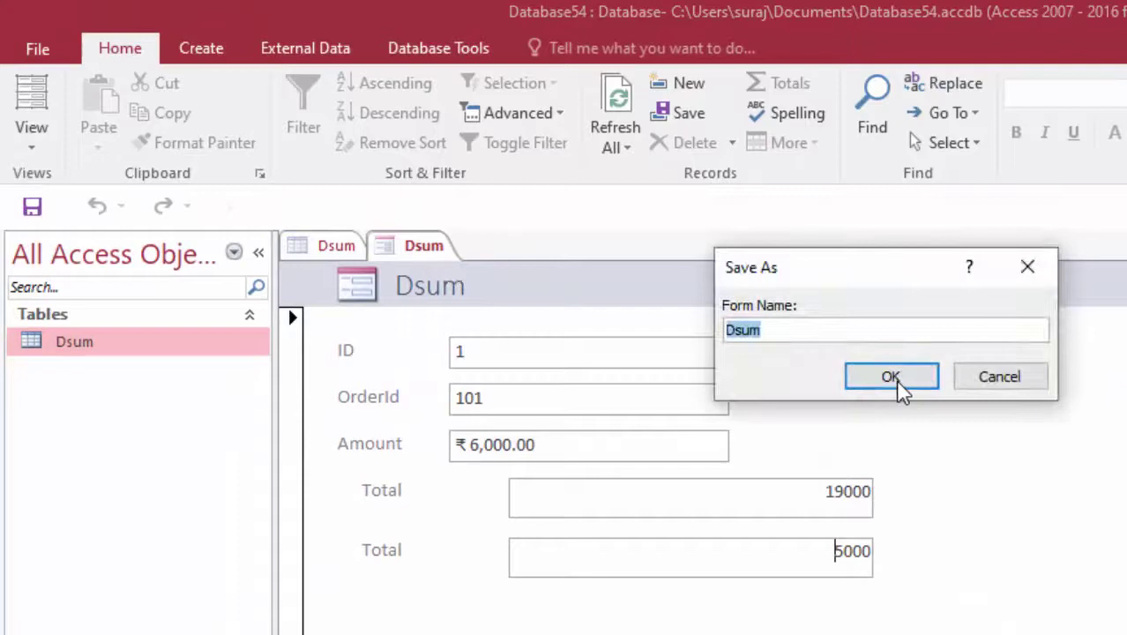
click(891, 377)
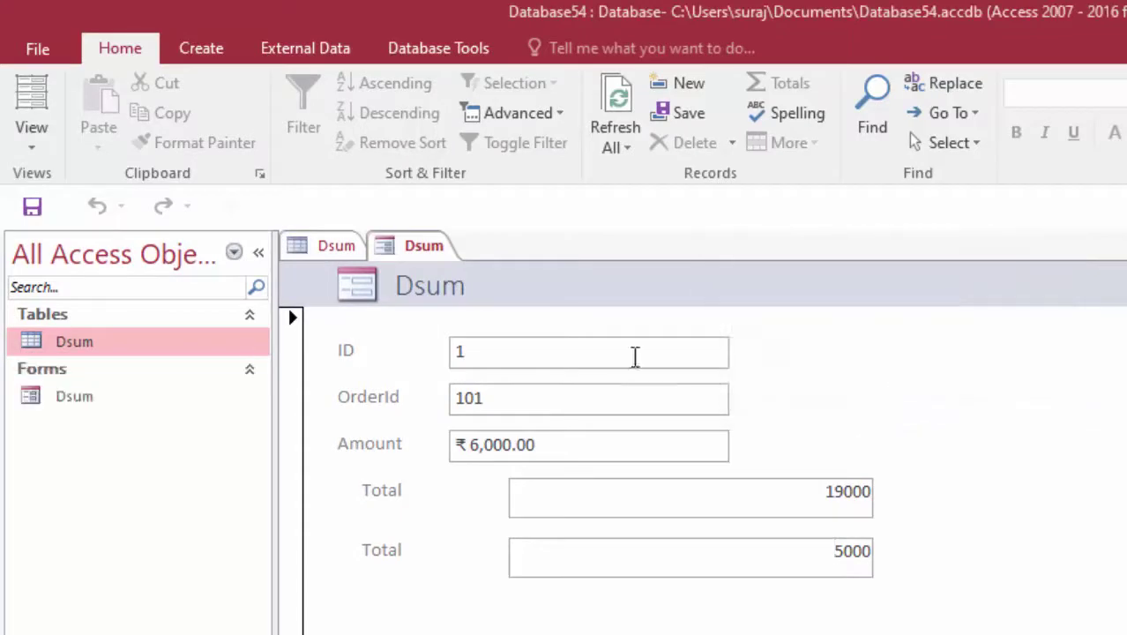
Step: Close the Dsum form and reopen it so the second Total shows 11000
right_click(397, 255)
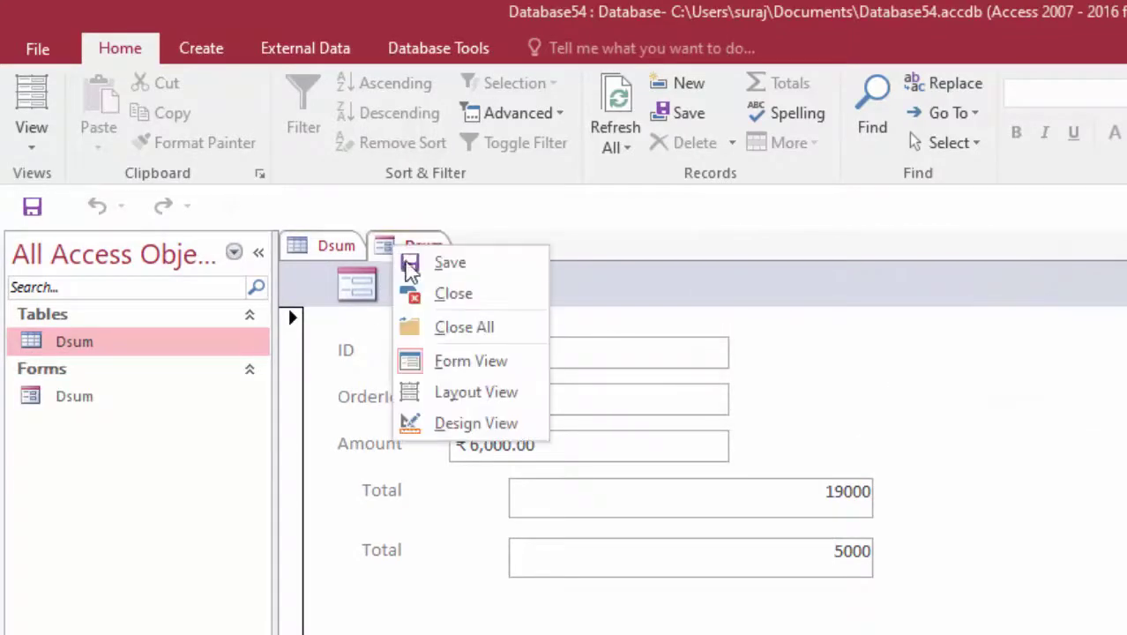
click(433, 293)
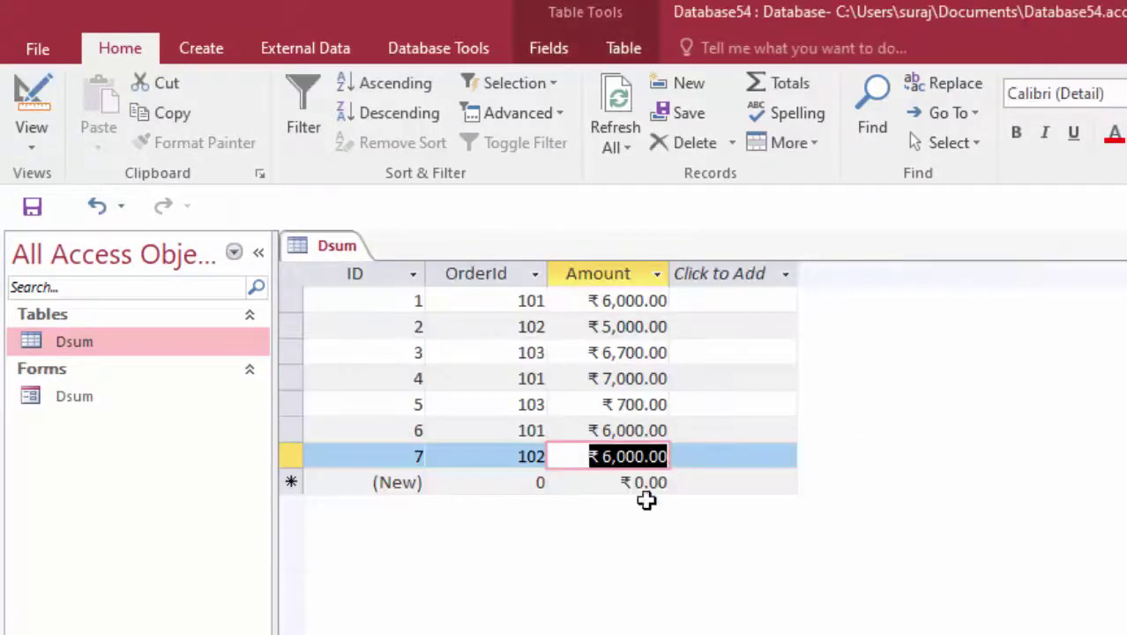
double_click(128, 399)
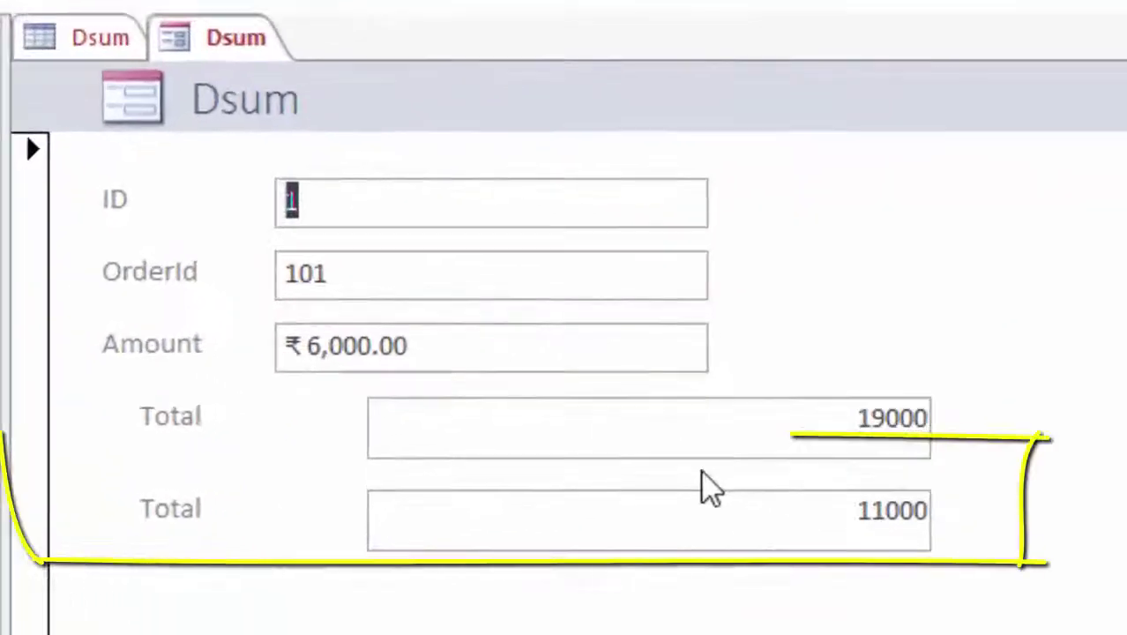
click(721, 522)
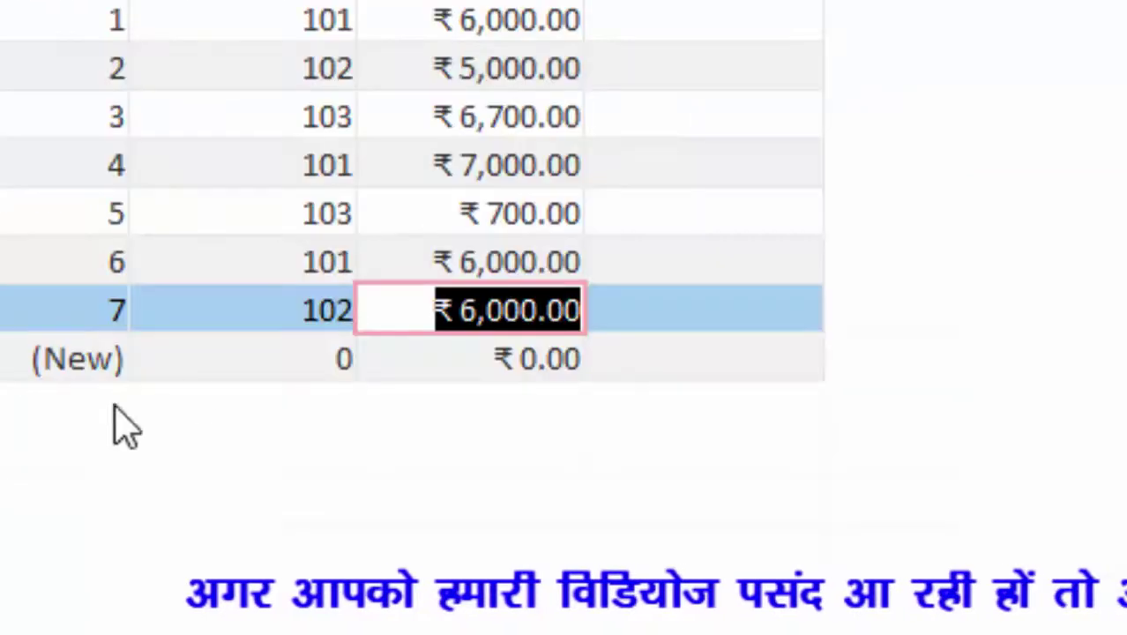
Step: Add an eighth record, OrderId 102 with Amount 6000, raising the second Total to 17000
click(241, 356)
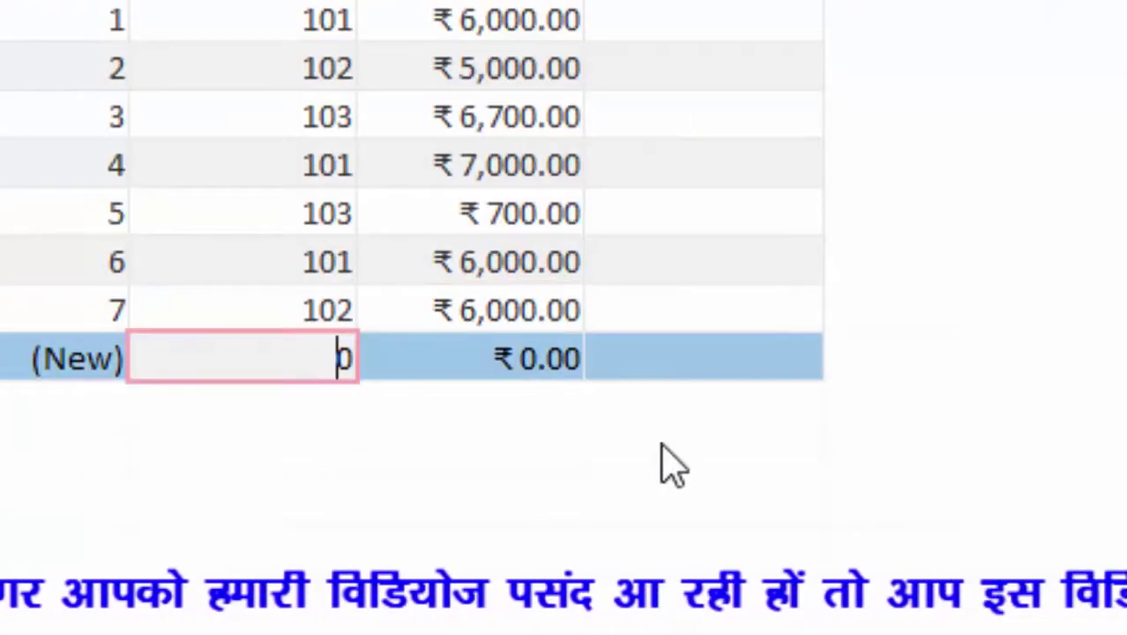
text(10)
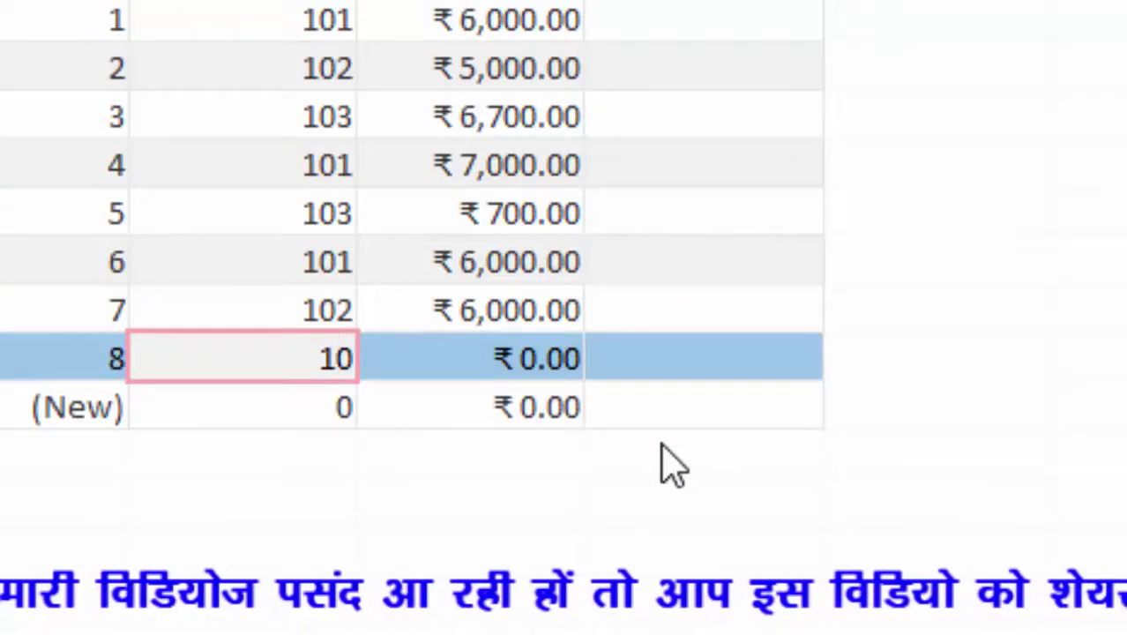
text(2)
key(Tab)
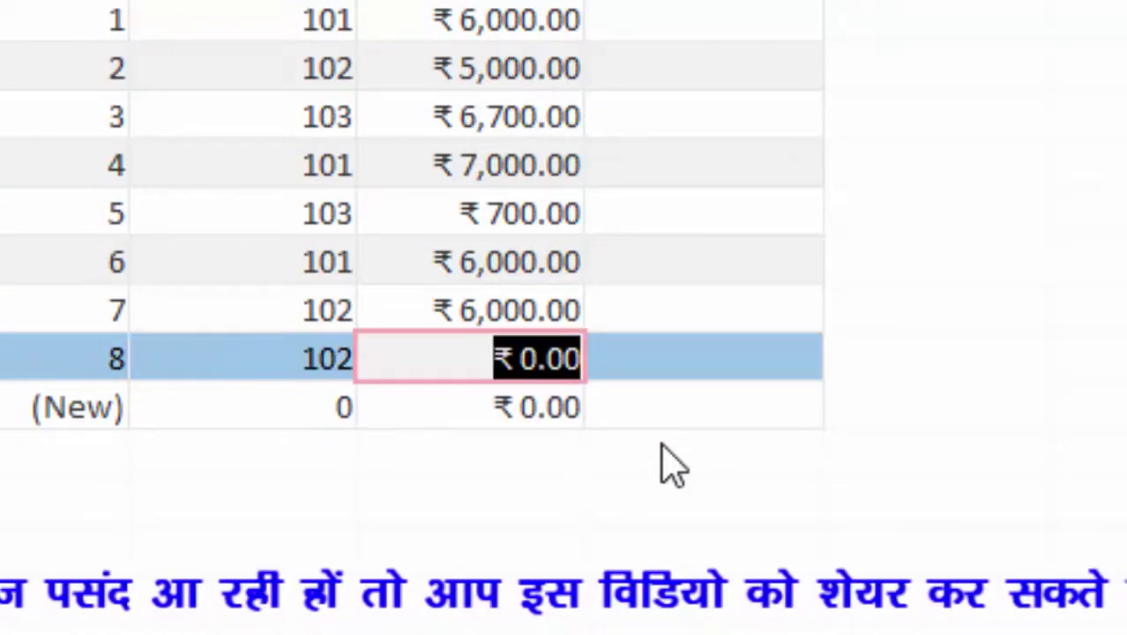
text(6000)
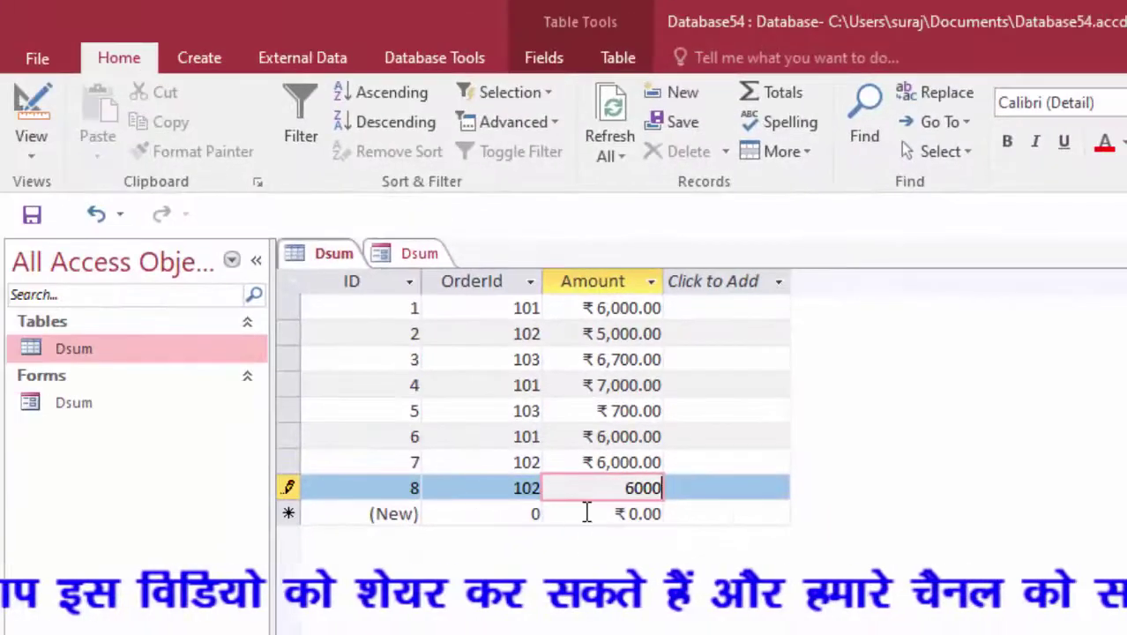
click(587, 513)
click(394, 256)
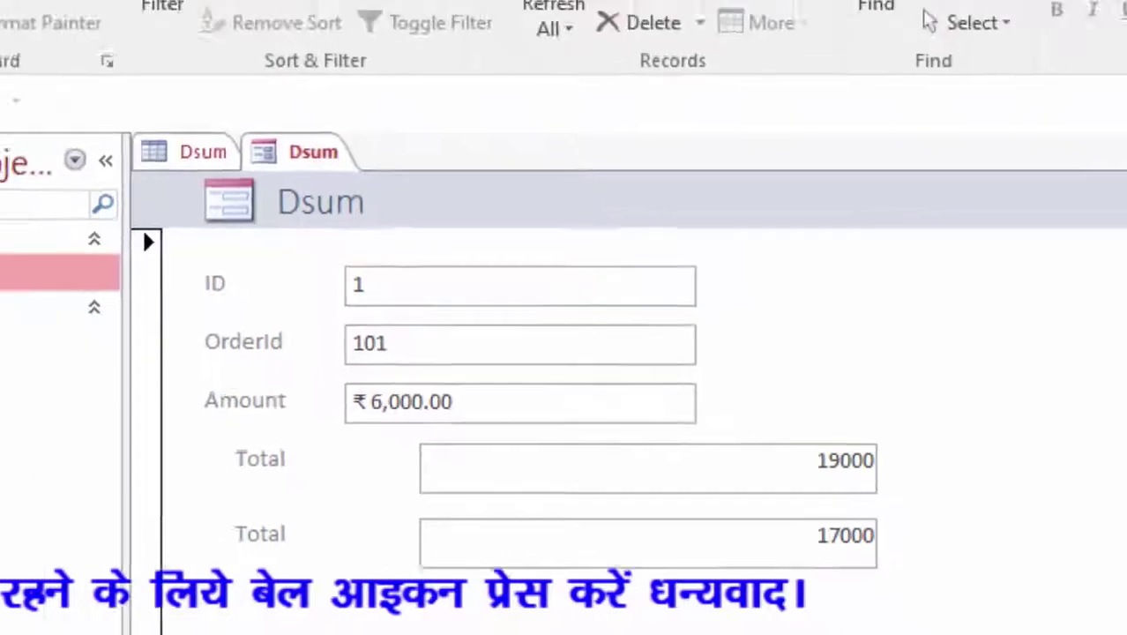
click(16, 9)
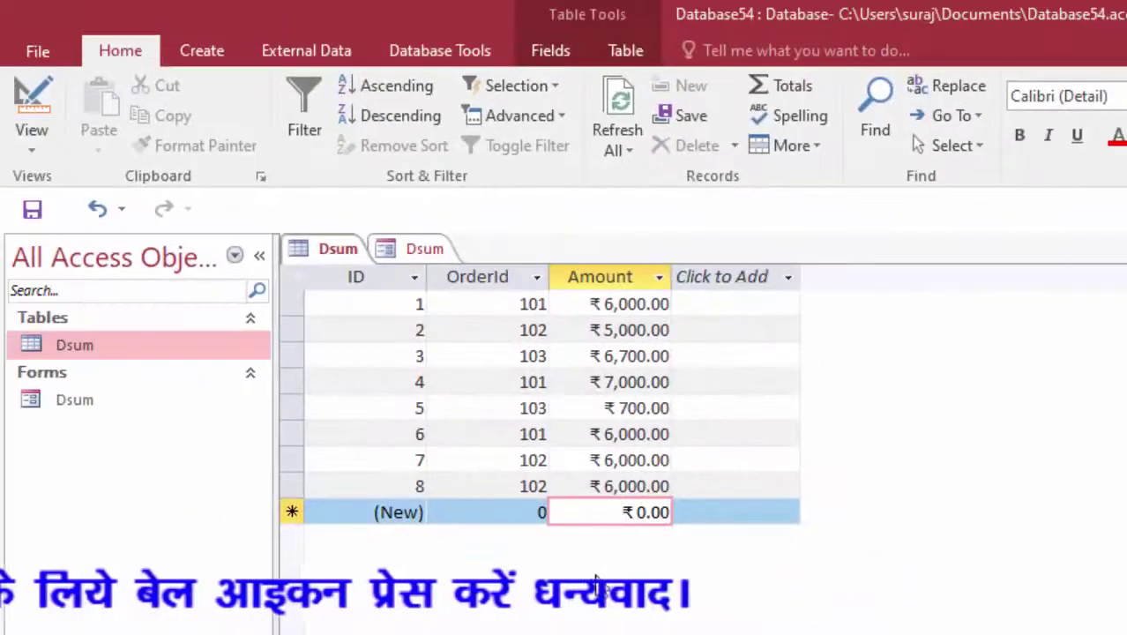